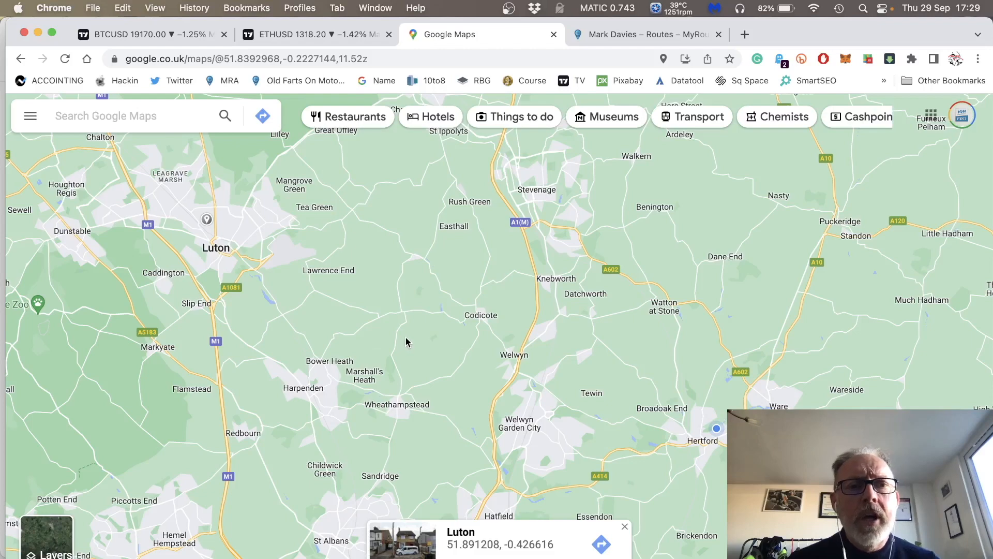
{"action": "left_click", "coordinate": [263, 116]}
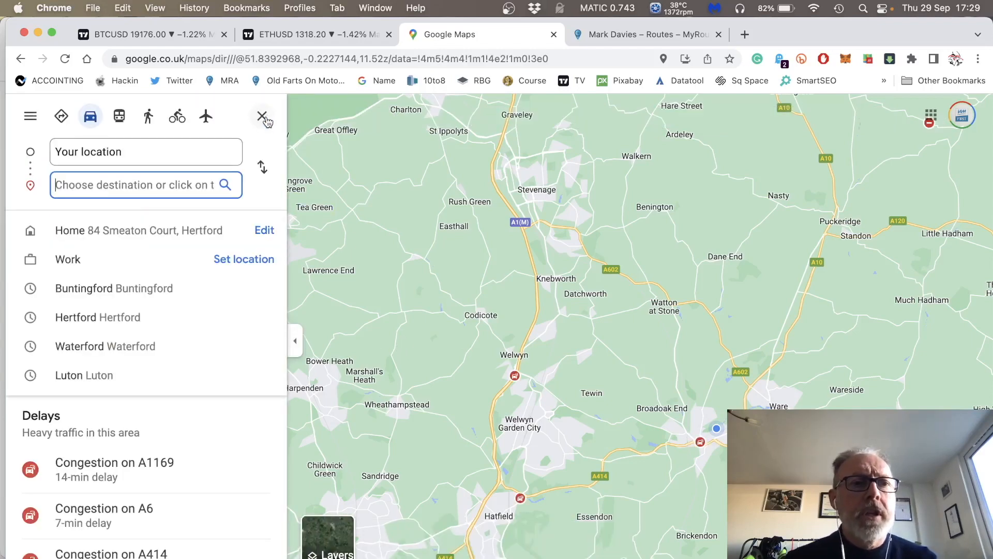
{"action": "left_click", "coordinate": [176, 155]}
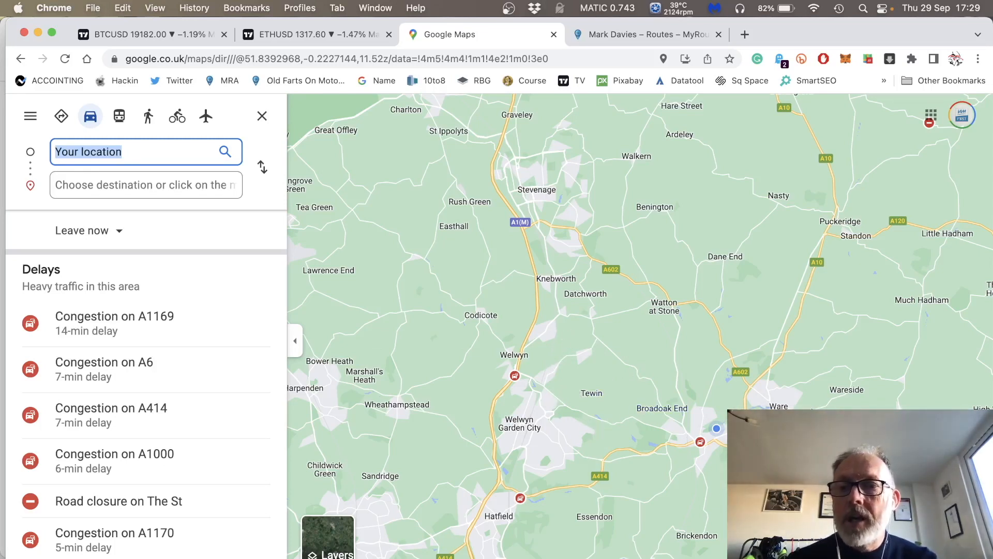
{"action": "left_click", "coordinate": [776, 407]}
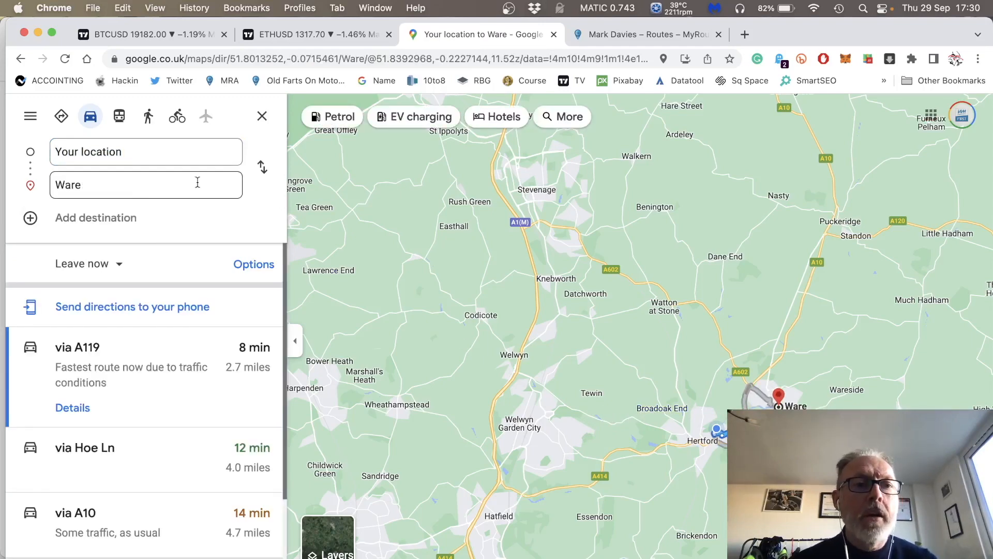
{"action": "left_click", "coordinate": [270, 170]}
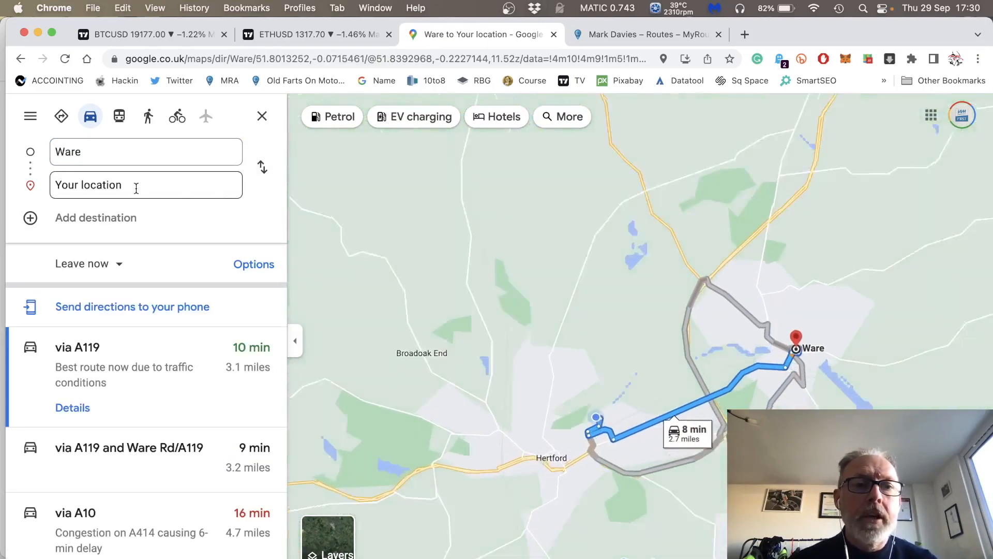
{"action": "left_click", "coordinate": [135, 186]}
{"action": "scroll", "coordinate": [515, 315], "scroll_direction": "down", "scroll_amount": 5}
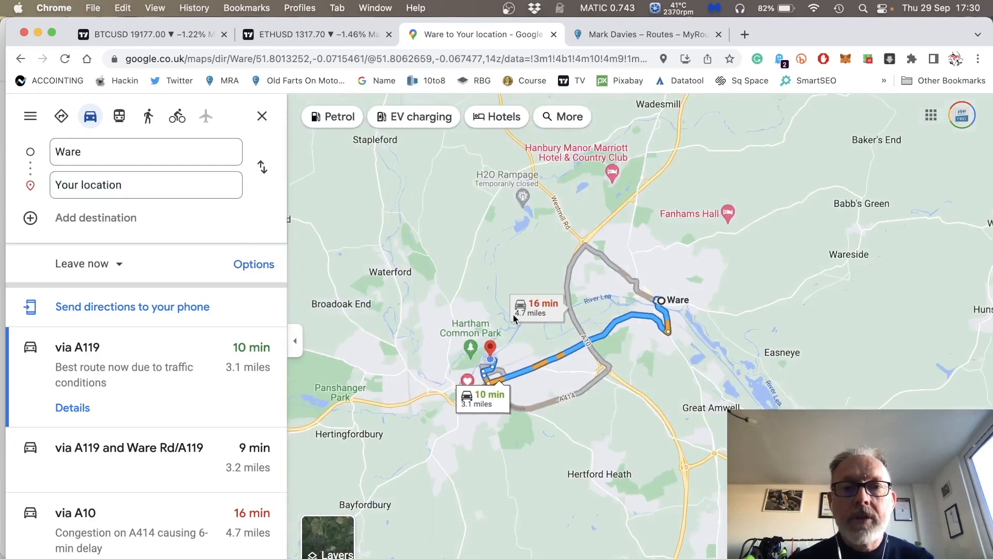
{"action": "scroll", "coordinate": [515, 319], "scroll_direction": "down", "scroll_amount": 3}
{"action": "scroll", "coordinate": [514, 319], "scroll_direction": "up", "scroll_amount": 5}
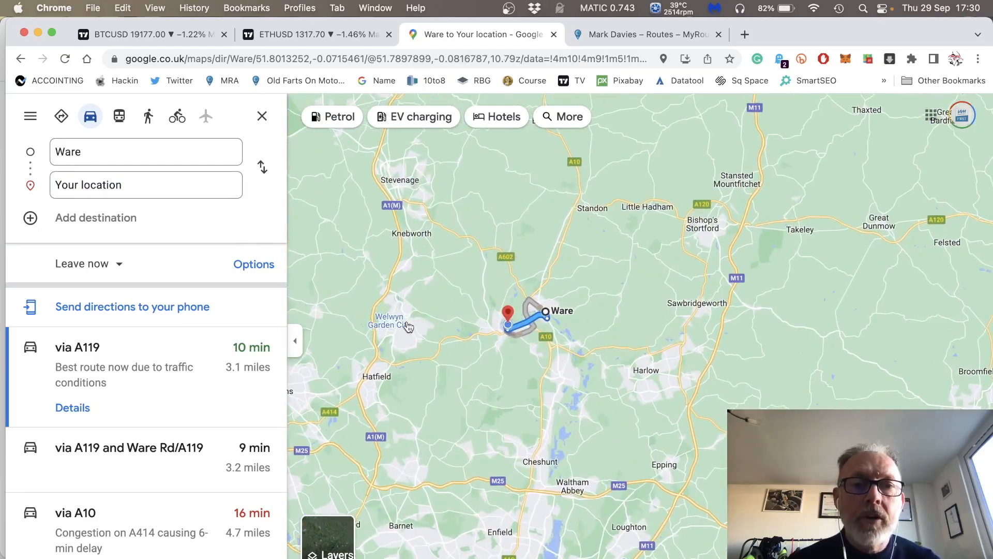
{"action": "left_click", "coordinate": [405, 325]}
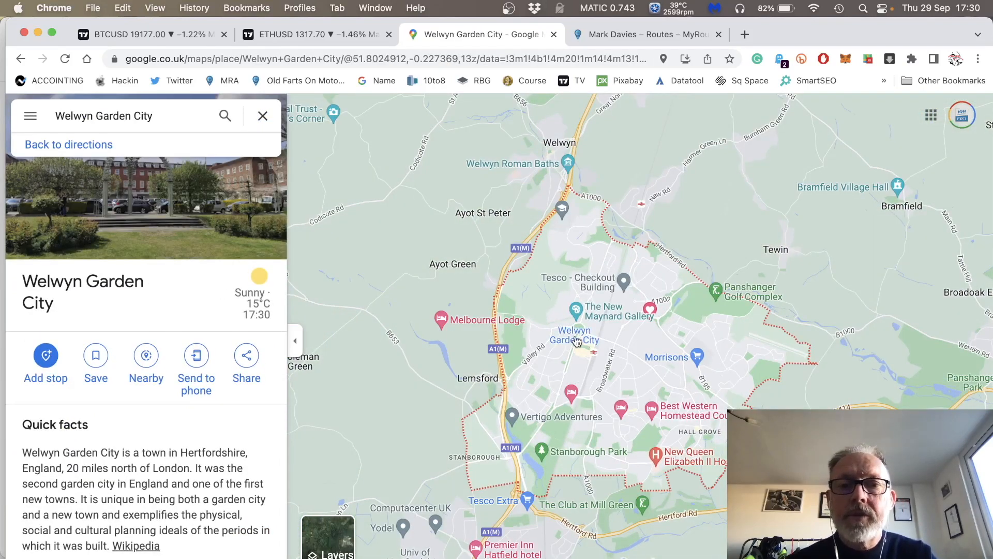
{"action": "left_click", "coordinate": [263, 116]}
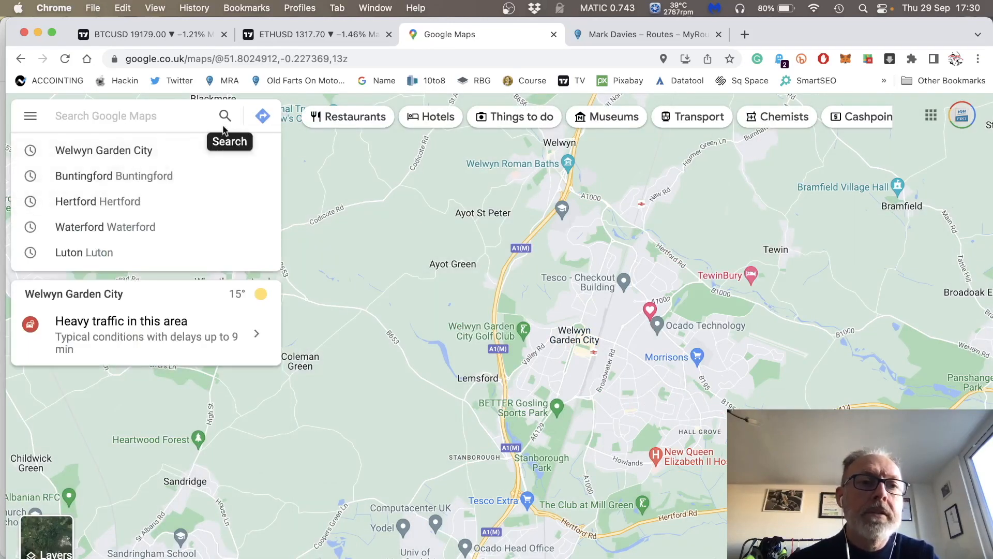
Create driving directions from the current location to Welwyn Garden City and add Luton as the next destination.
{"action": "left_click", "coordinate": [263, 117]}
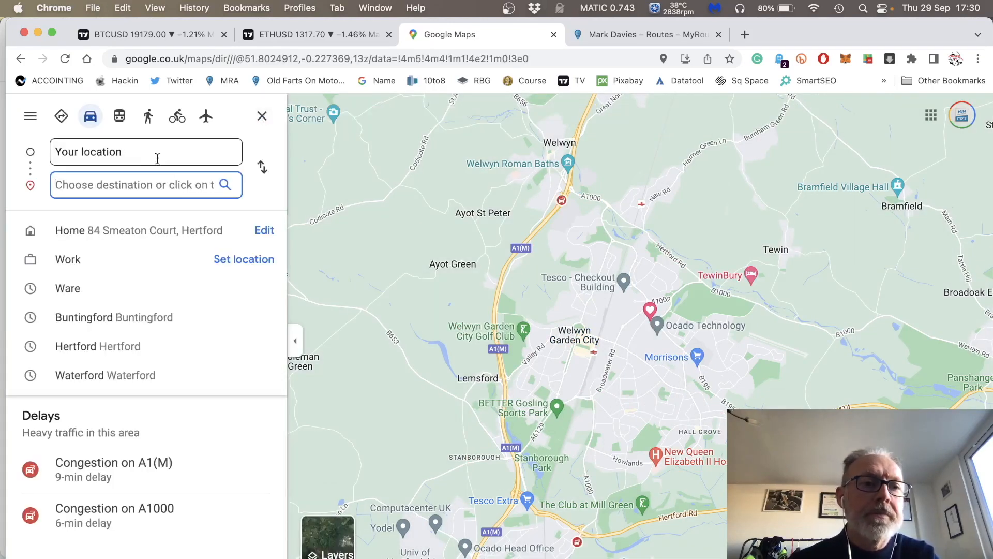
{"action": "left_click", "coordinate": [575, 338]}
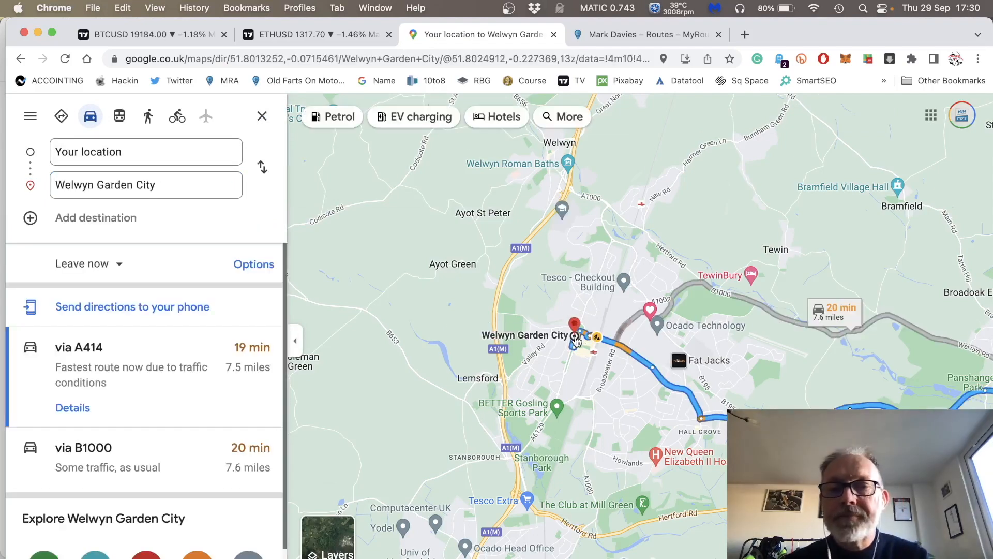
{"action": "left_click_drag", "start_coordinate": [409, 390], "coordinate": [852, 364]}
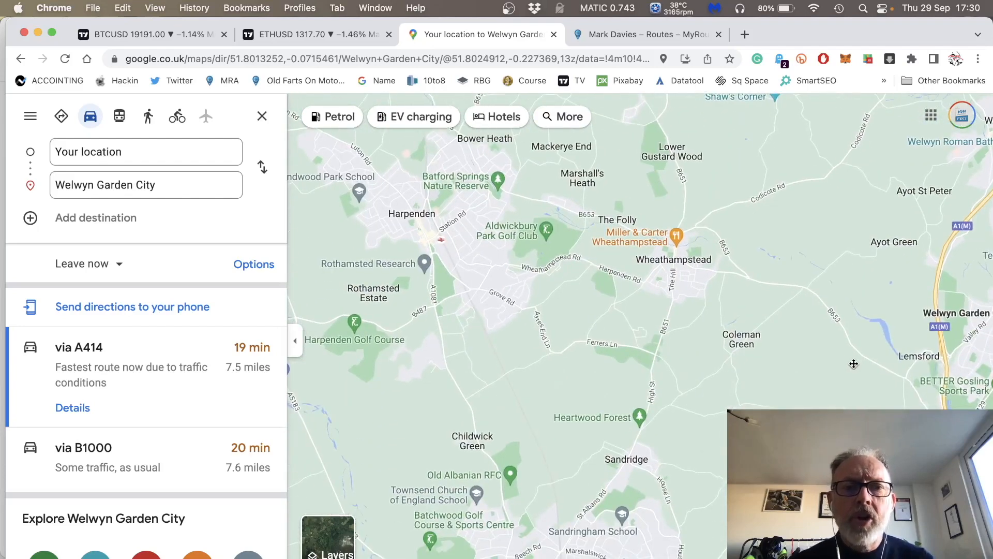
{"action": "scroll", "coordinate": [852, 365], "scroll_direction": "down", "scroll_amount": 5}
{"action": "scroll", "coordinate": [852, 368], "scroll_direction": "down", "scroll_amount": 3}
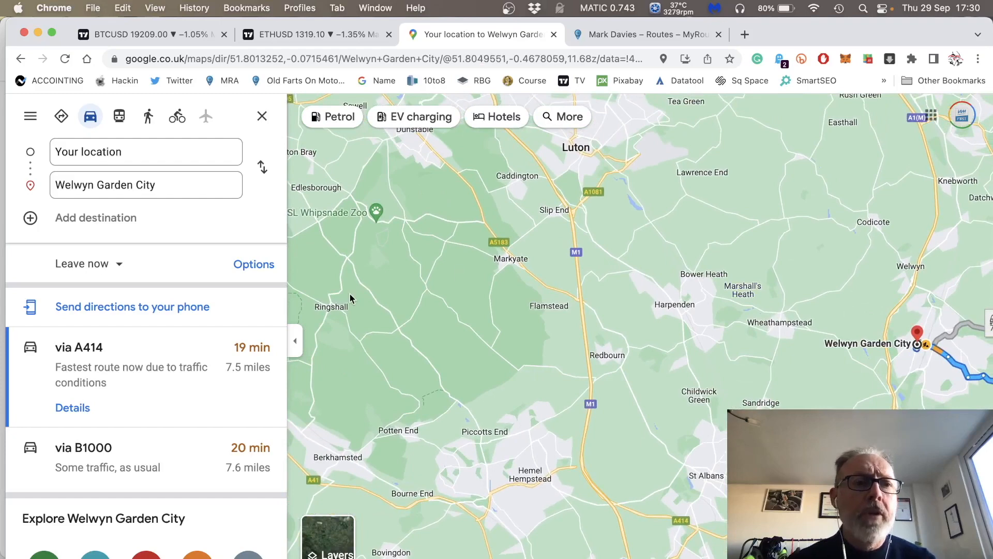
{"action": "left_click", "coordinate": [104, 222]}
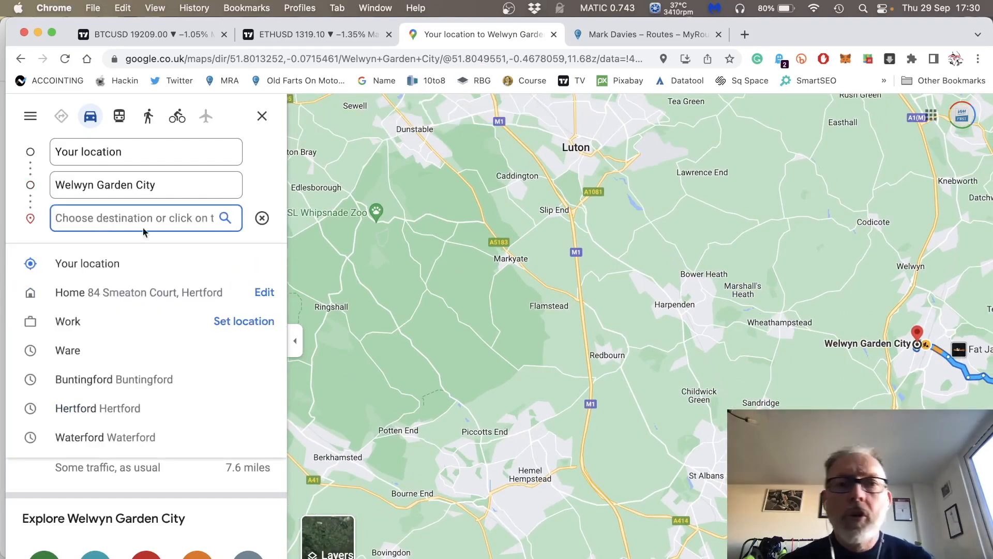
{"action": "left_click", "coordinate": [575, 151]}
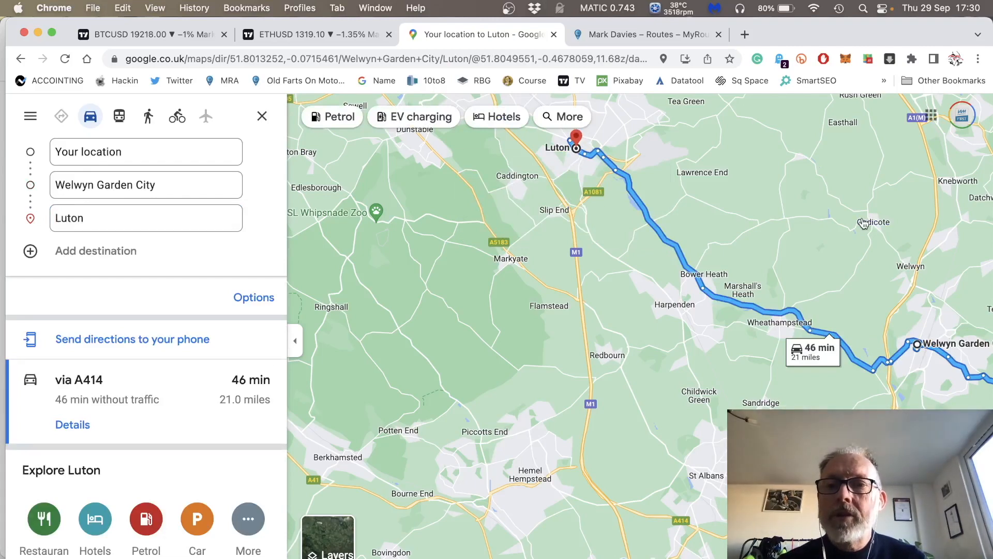
Add Stevenage to the route as the destination after Luton.
{"action": "left_click_drag", "start_coordinate": [864, 224], "coordinate": [632, 344]}
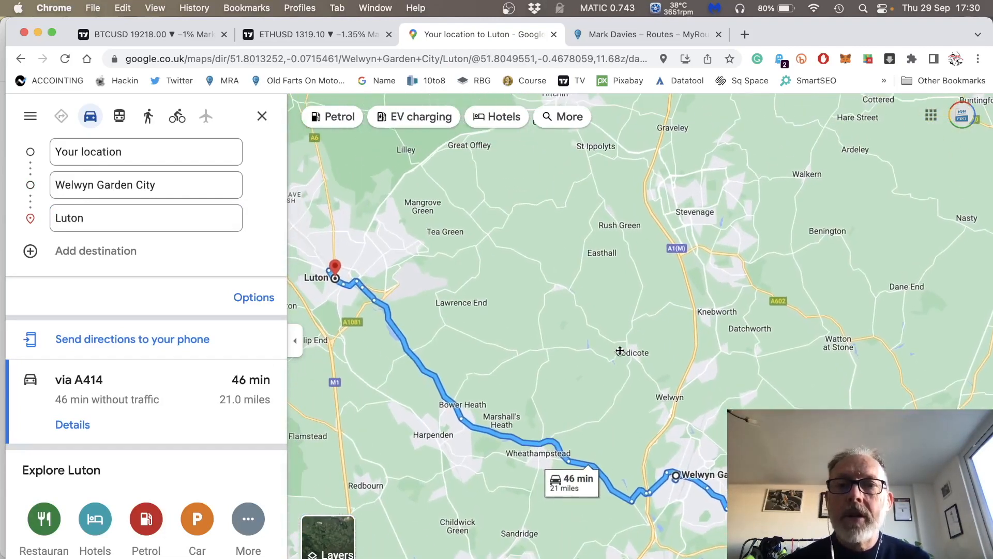
{"action": "left_click", "coordinate": [77, 253]}
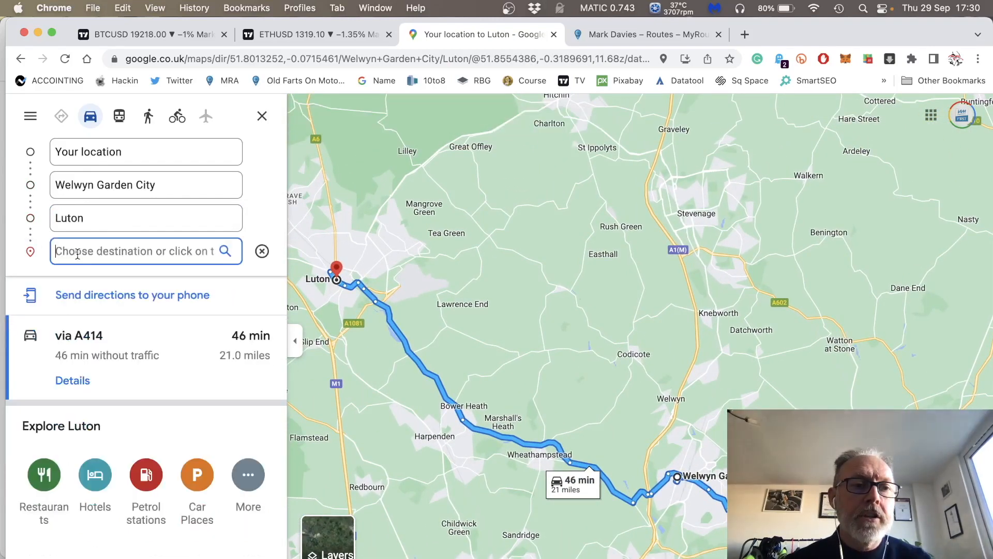
{"action": "left_click", "coordinate": [697, 215]}
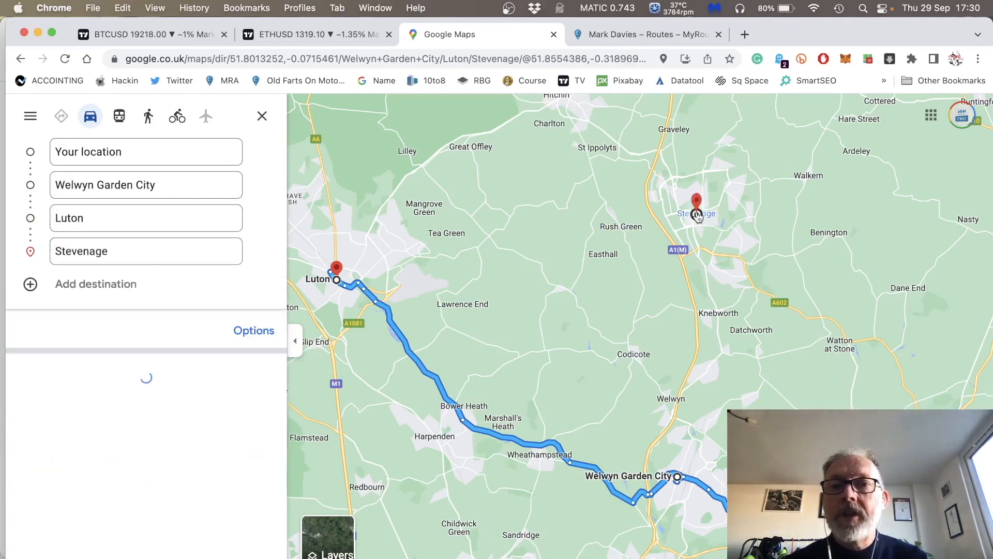
Add Hertford as the final destination after Stevenage by picking the town on the map.
{"action": "left_click", "coordinate": [116, 287]}
{"action": "left_click_drag", "start_coordinate": [826, 338], "coordinate": [596, 311]}
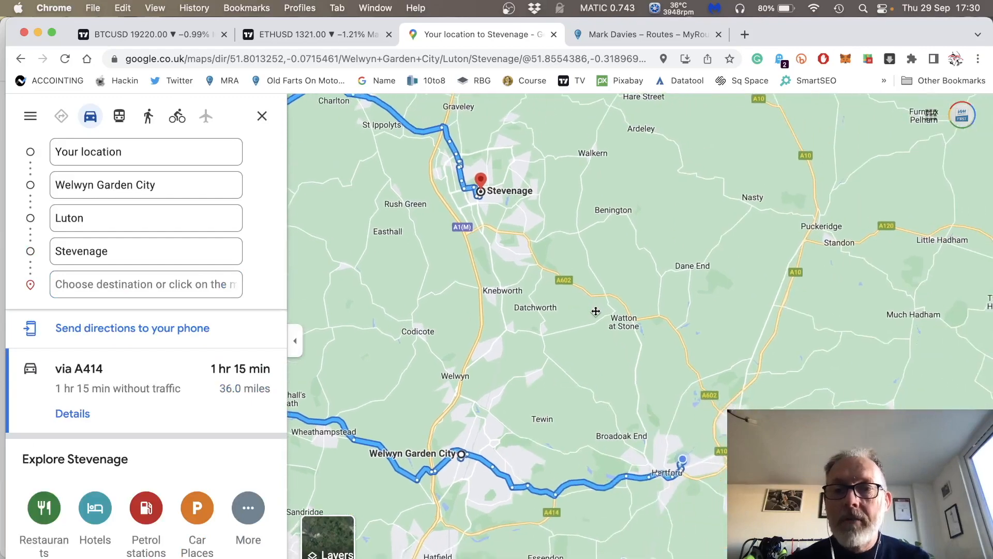
{"action": "scroll", "coordinate": [596, 311], "scroll_direction": "up", "scroll_amount": 5}
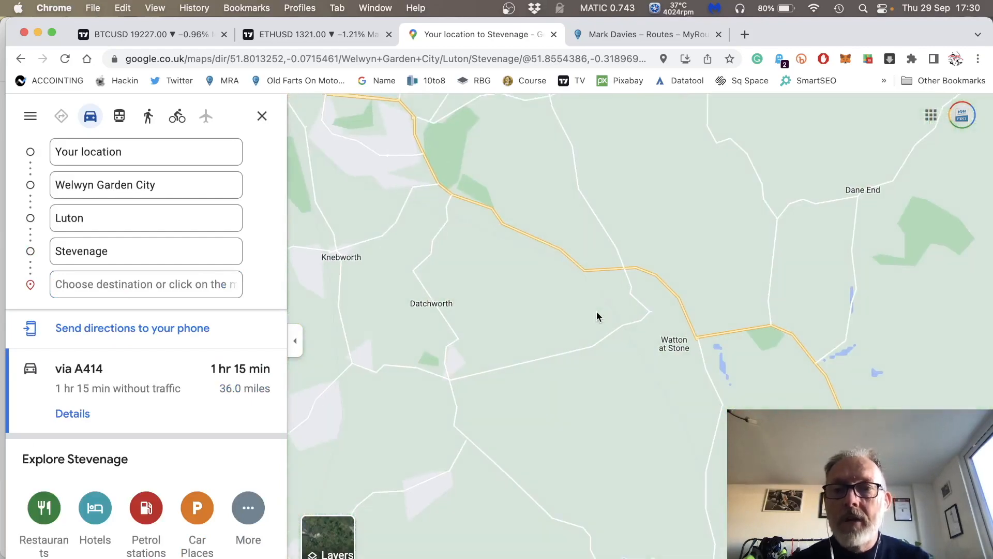
{"action": "left_click_drag", "start_coordinate": [658, 383], "coordinate": [554, 40]}
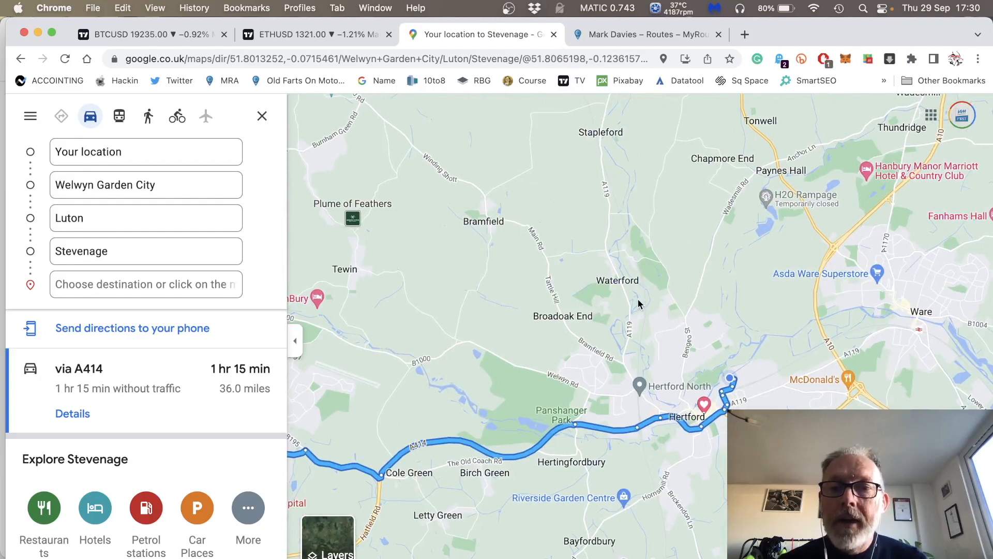
{"action": "scroll", "coordinate": [704, 311], "scroll_direction": "up", "scroll_amount": 3}
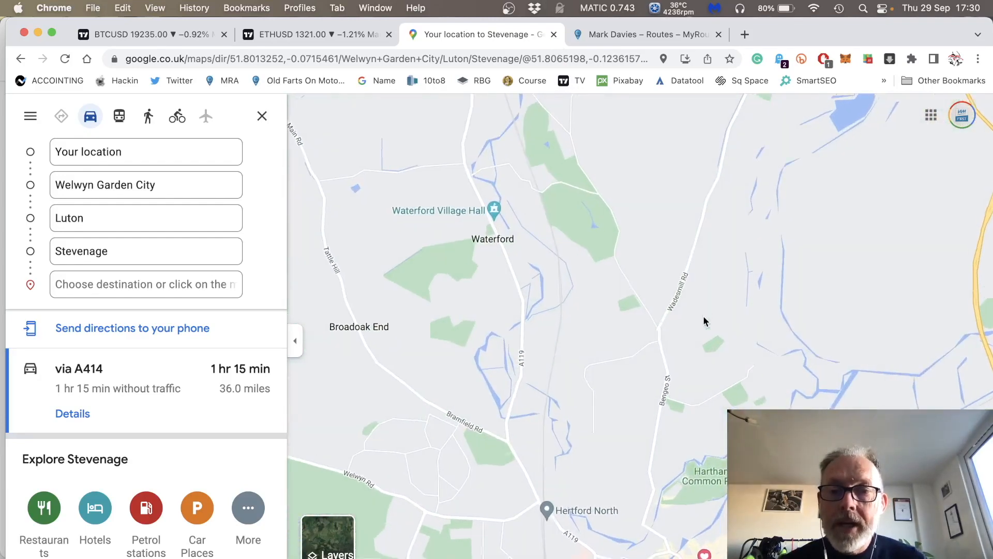
{"action": "left_click_drag", "start_coordinate": [703, 399], "coordinate": [671, 213]}
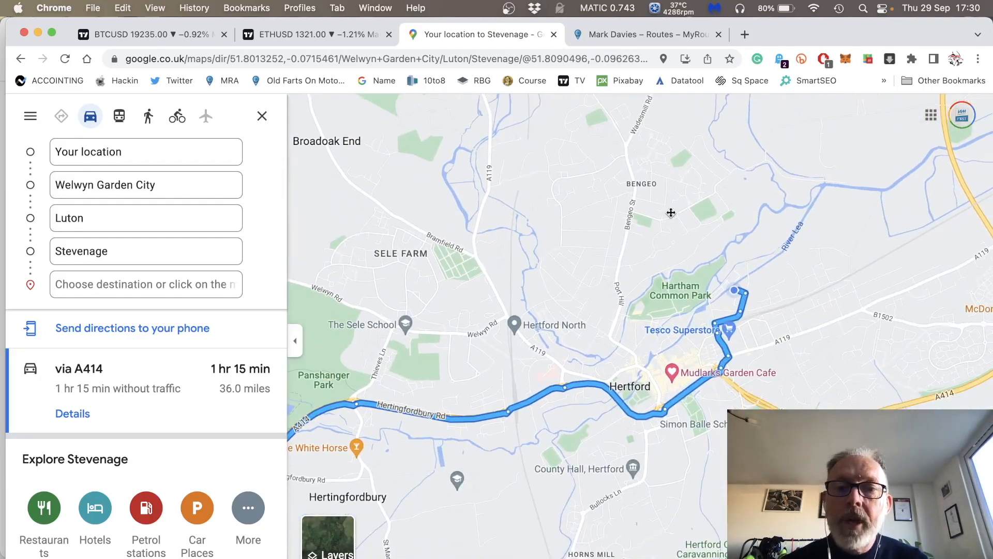
{"action": "left_click", "coordinate": [630, 387]}
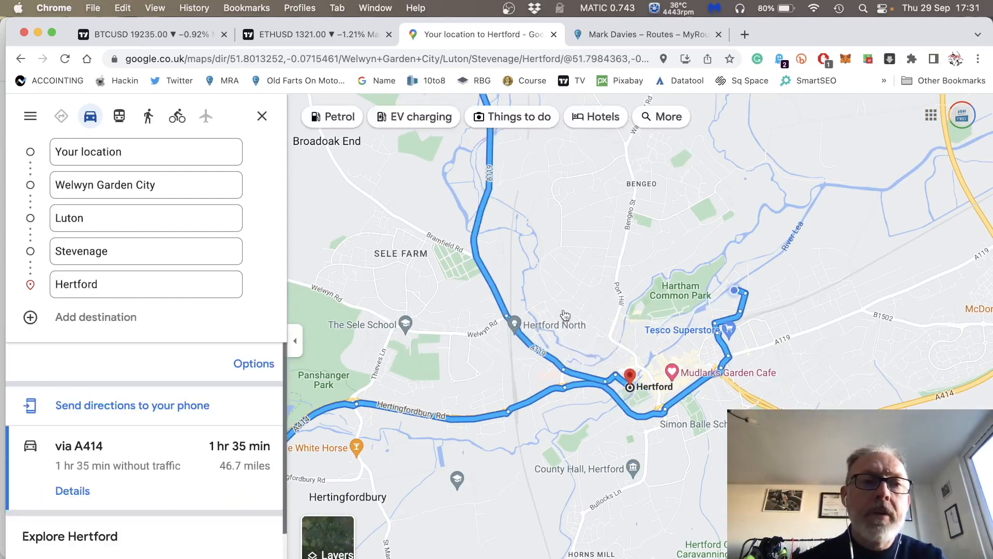
Examine the whole loop route on the map and view its route options for avoidances and distance units.
{"action": "scroll", "coordinate": [666, 272], "scroll_direction": "down", "scroll_amount": 5}
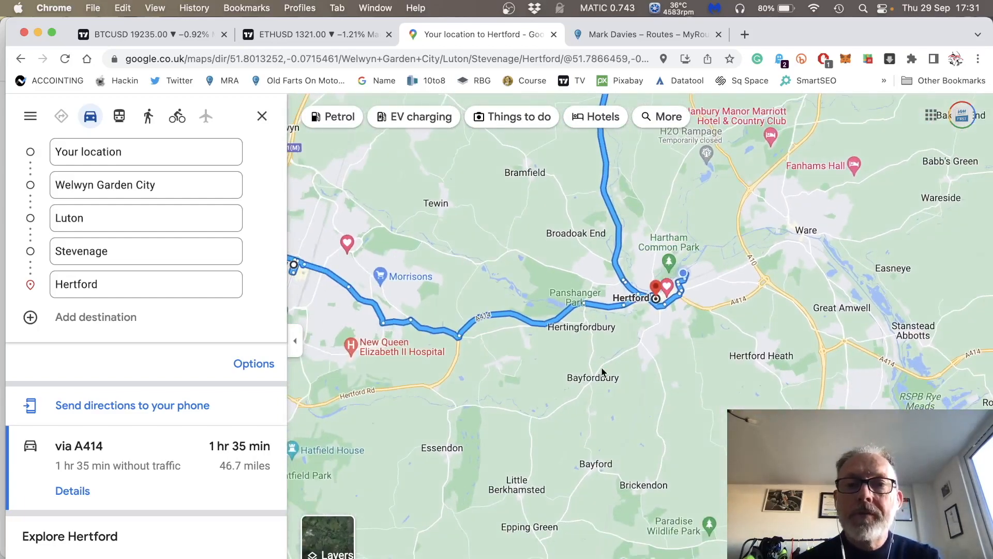
{"action": "left_click_drag", "start_coordinate": [666, 271], "coordinate": [831, 419]}
{"action": "scroll", "coordinate": [828, 419], "scroll_direction": "down", "scroll_amount": 3}
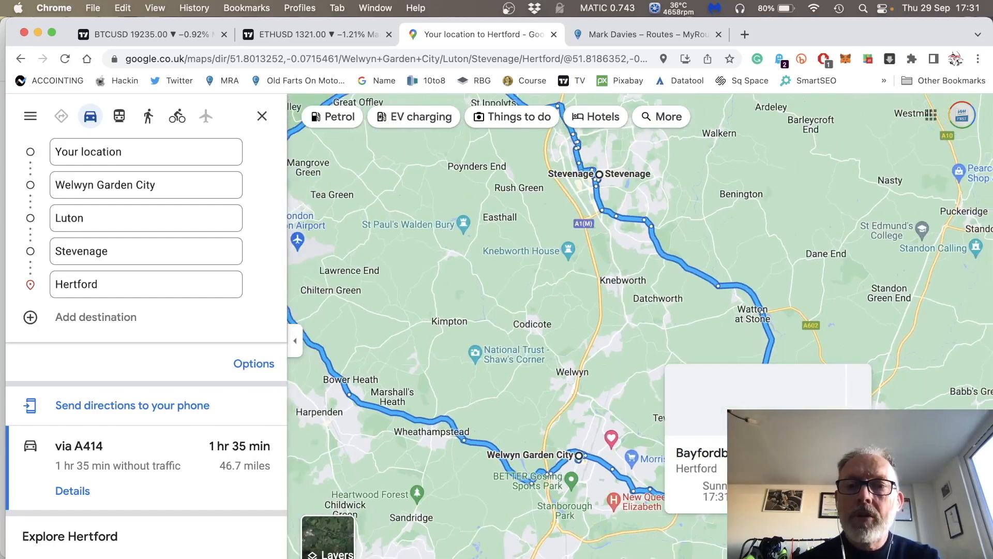
{"action": "left_click_drag", "start_coordinate": [533, 301], "coordinate": [658, 367]}
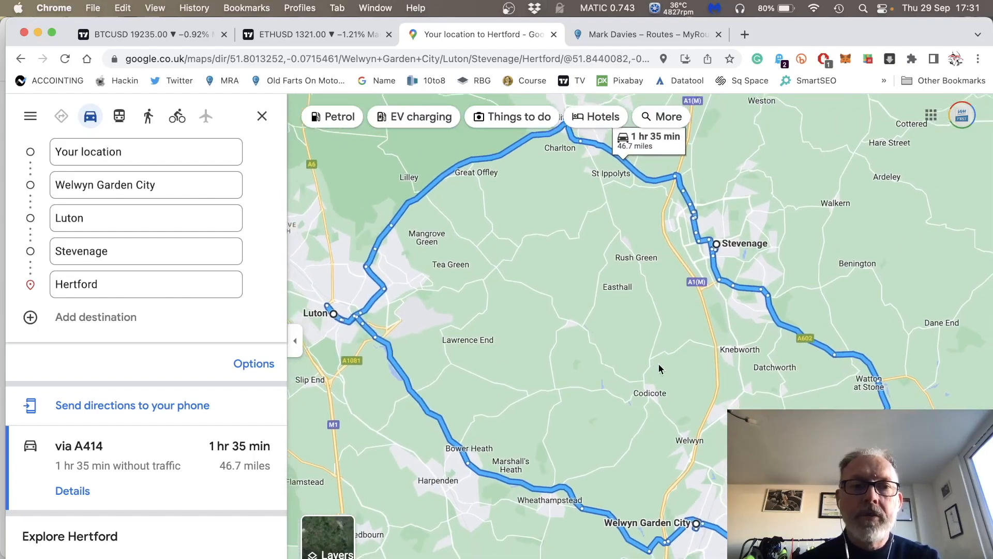
{"action": "scroll", "coordinate": [658, 367], "scroll_direction": "down", "scroll_amount": 2}
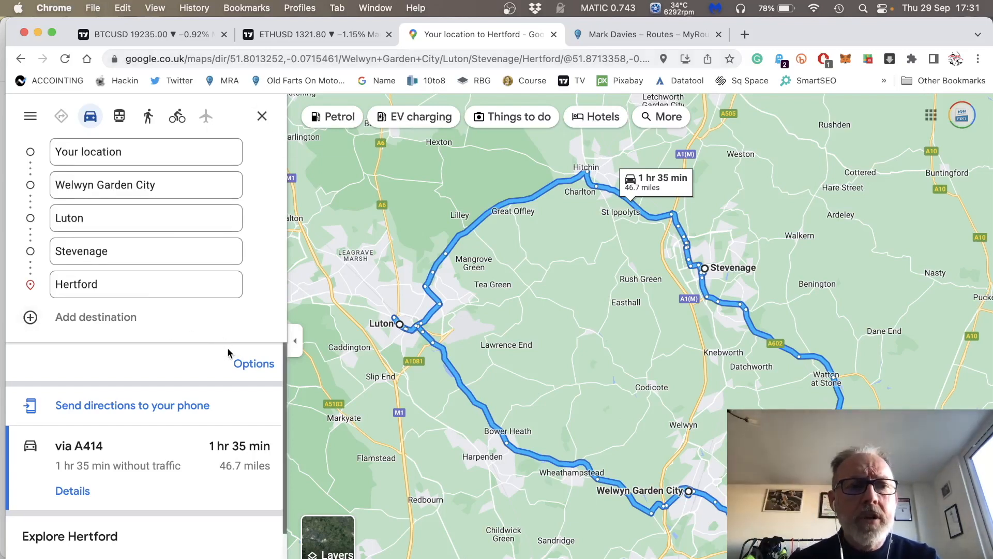
{"action": "left_click", "coordinate": [245, 365]}
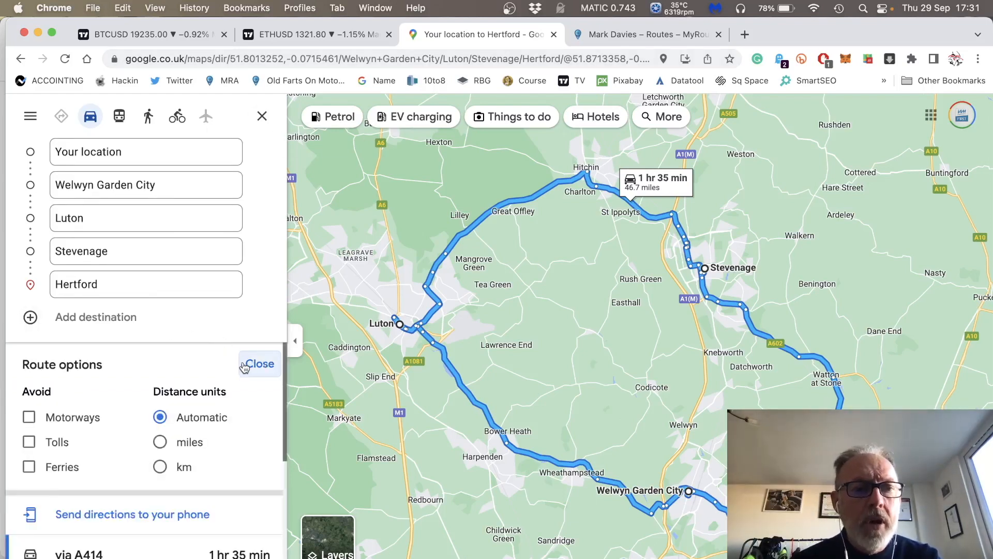
{"action": "scroll", "coordinate": [244, 366], "scroll_direction": "down", "scroll_amount": 3}
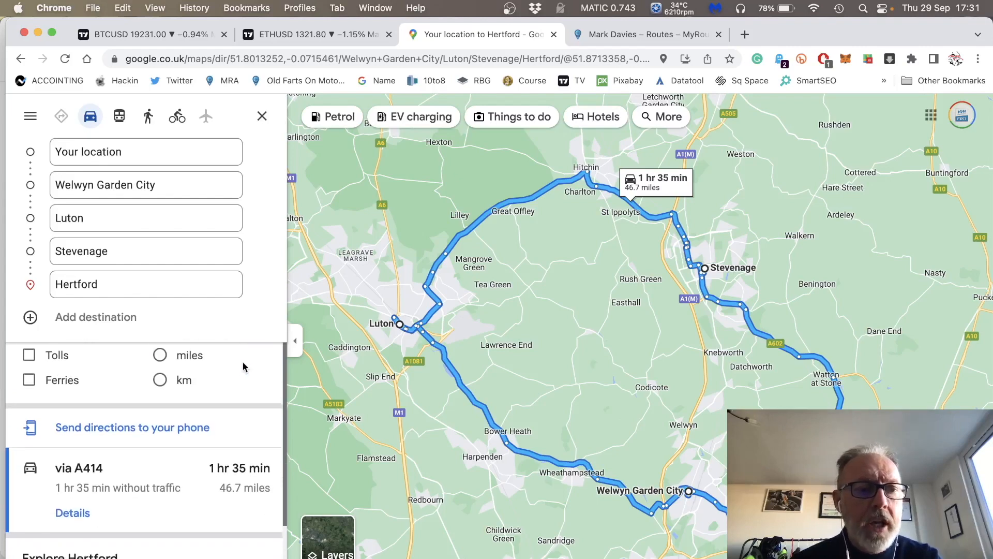
Open the detailed directions of the route to Hertford and copy its sharing link.
{"action": "left_click", "coordinate": [90, 512]}
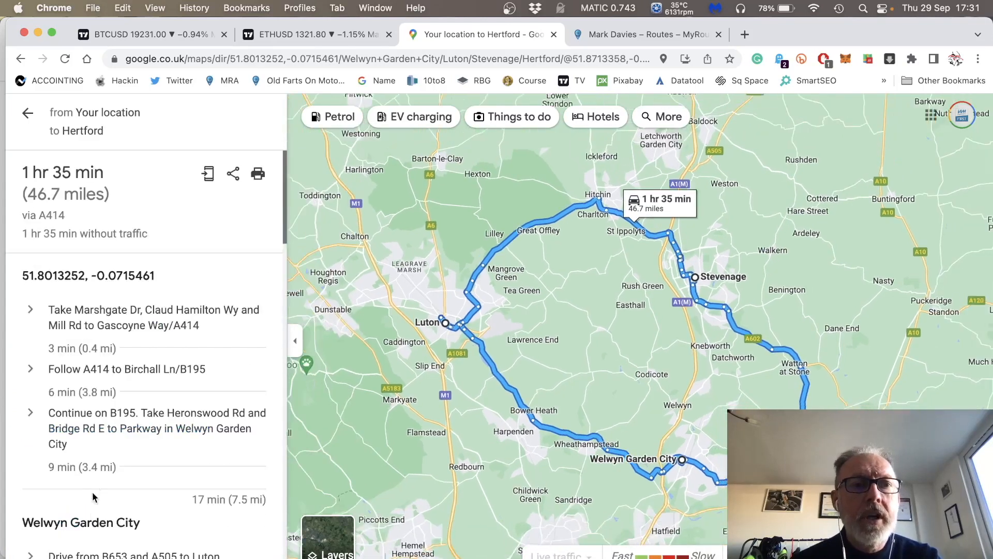
{"action": "left_click", "coordinate": [233, 176]}
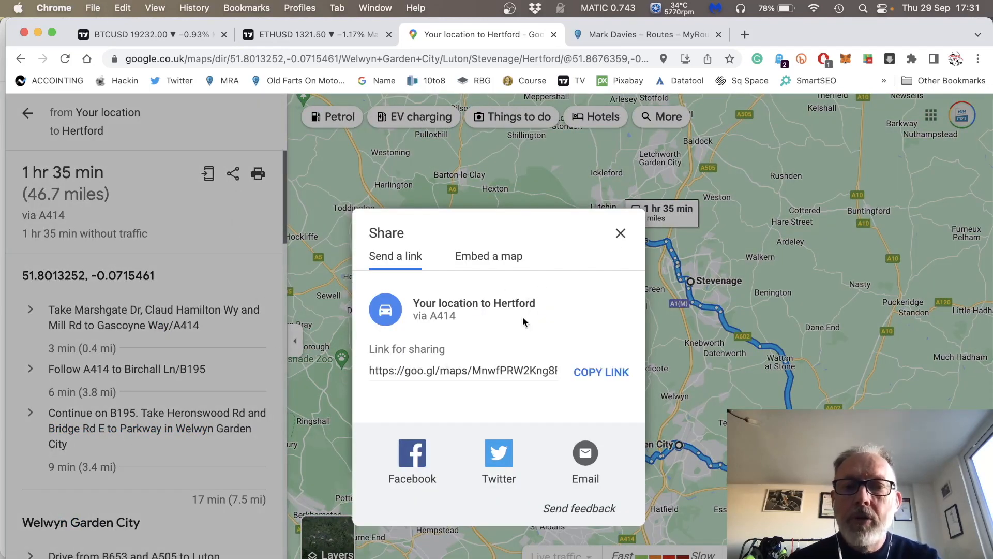
{"action": "left_click", "coordinate": [592, 373]}
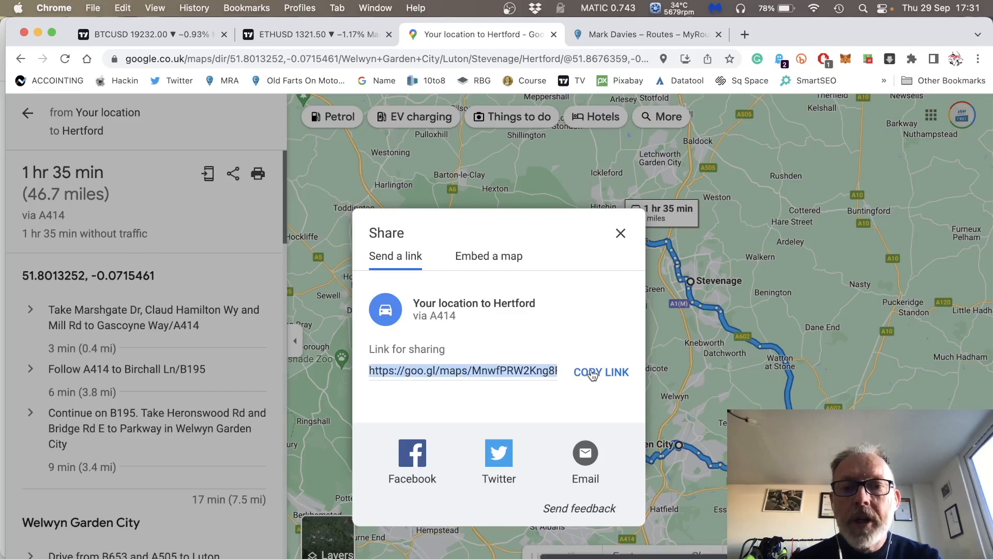
Open the Maps to GPX website, mapstogpx.com, in a new browser tab.
{"action": "left_click", "coordinate": [744, 35]}
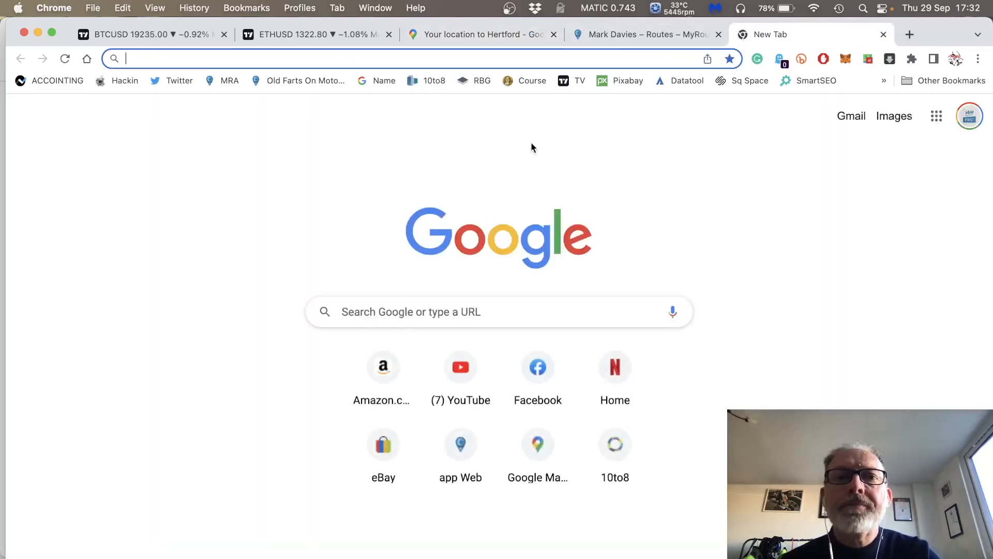
{"action": "left_click", "coordinate": [560, 59]}
{"action": "type", "text": "maps"}
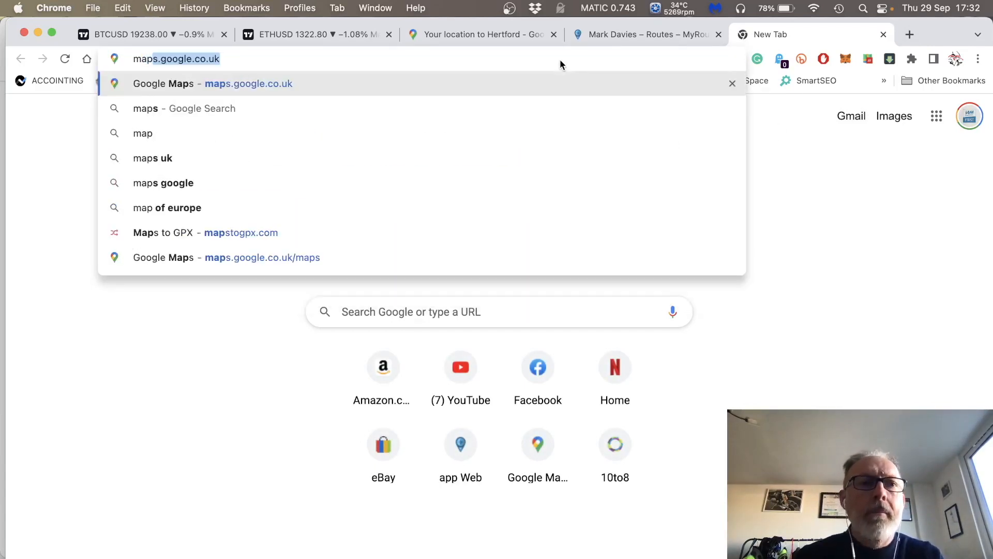
{"action": "type", "text": "s"}
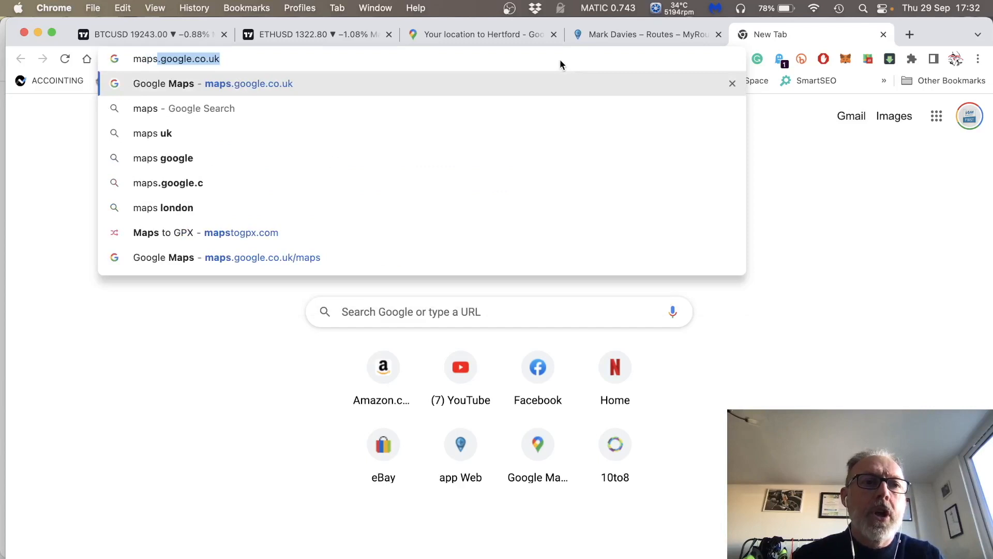
{"action": "type", "text": "to"}
{"action": "key", "text": "Return"}
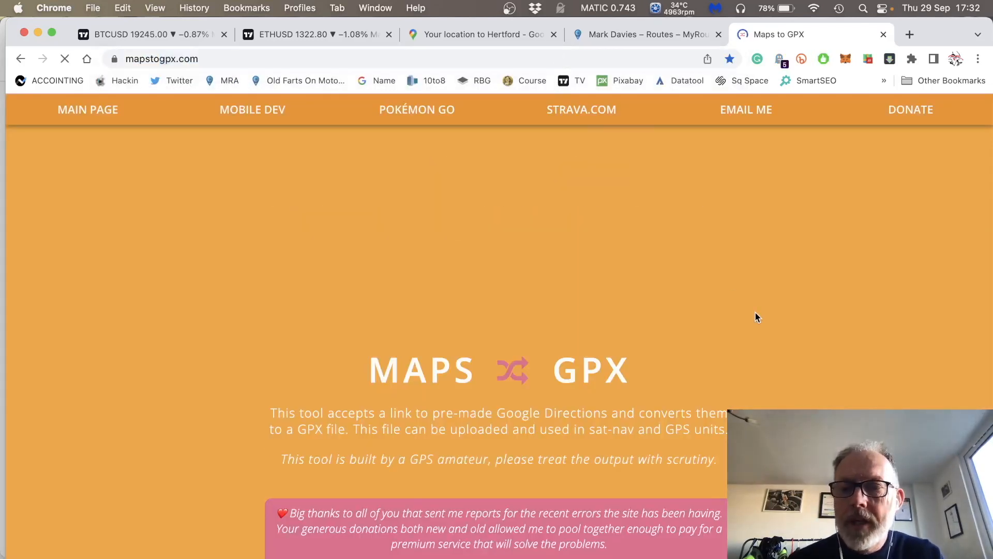
Paste the copied Google Maps sharing link into the converter and convert the route to a GPX file with track points.
{"action": "scroll", "coordinate": [755, 315], "scroll_direction": "down", "scroll_amount": 2}
{"action": "scroll", "coordinate": [756, 316], "scroll_direction": "down", "scroll_amount": 5}
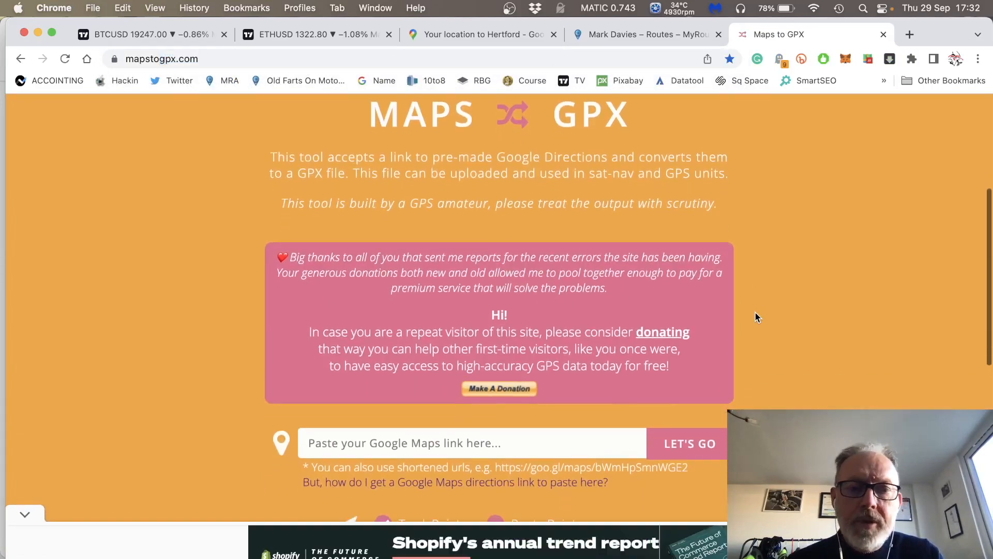
{"action": "scroll", "coordinate": [755, 314], "scroll_direction": "down", "scroll_amount": 3}
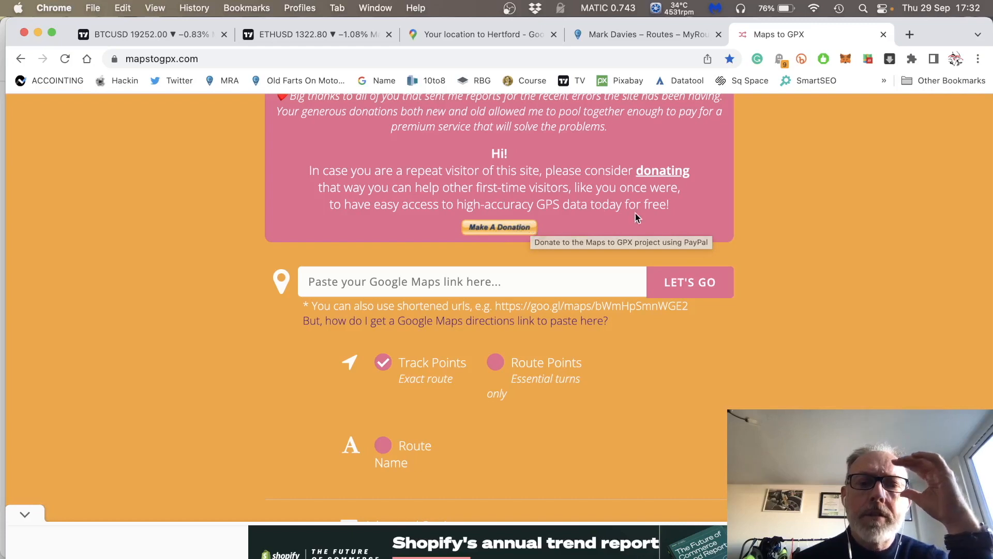
{"action": "left_click", "coordinate": [464, 281]}
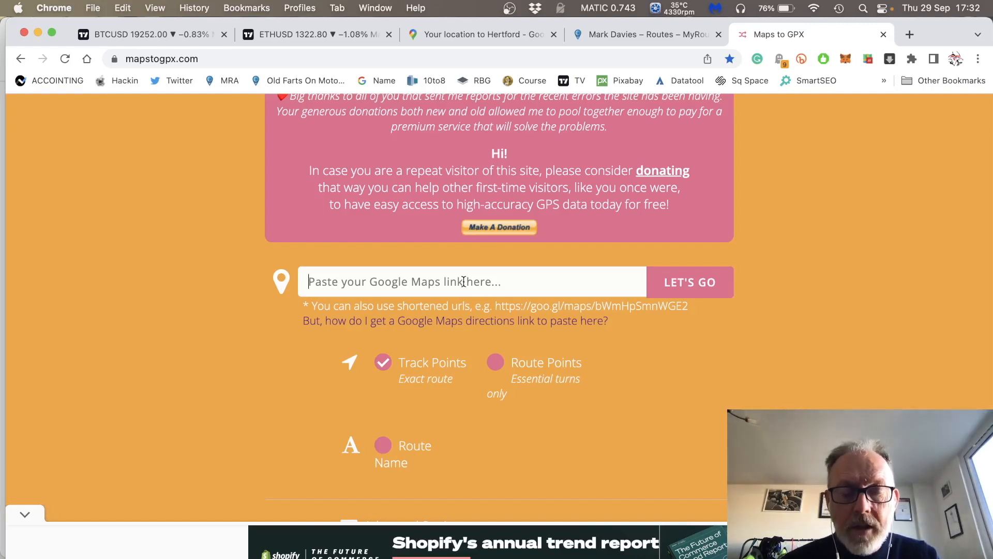
{"action": "type", "text": "https://goo.gl/maps/MnwfPRW2Kng8FH8N6"}
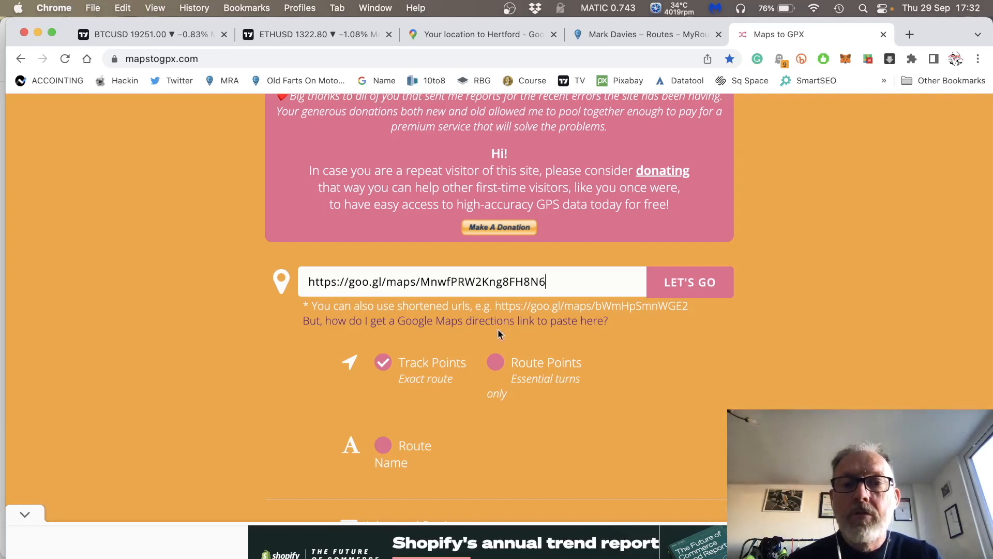
{"action": "left_click", "coordinate": [696, 284]}
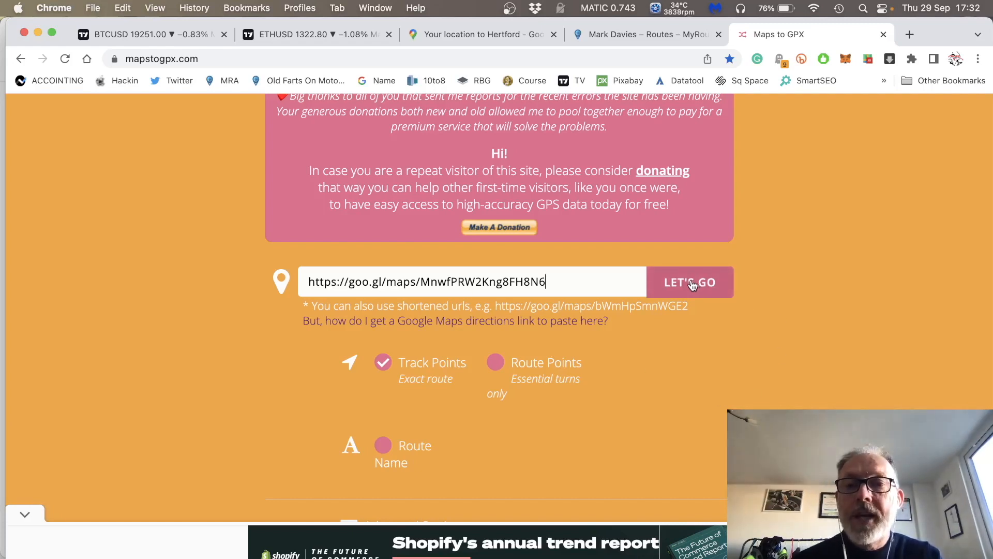
{"action": "left_click", "coordinate": [692, 286]}
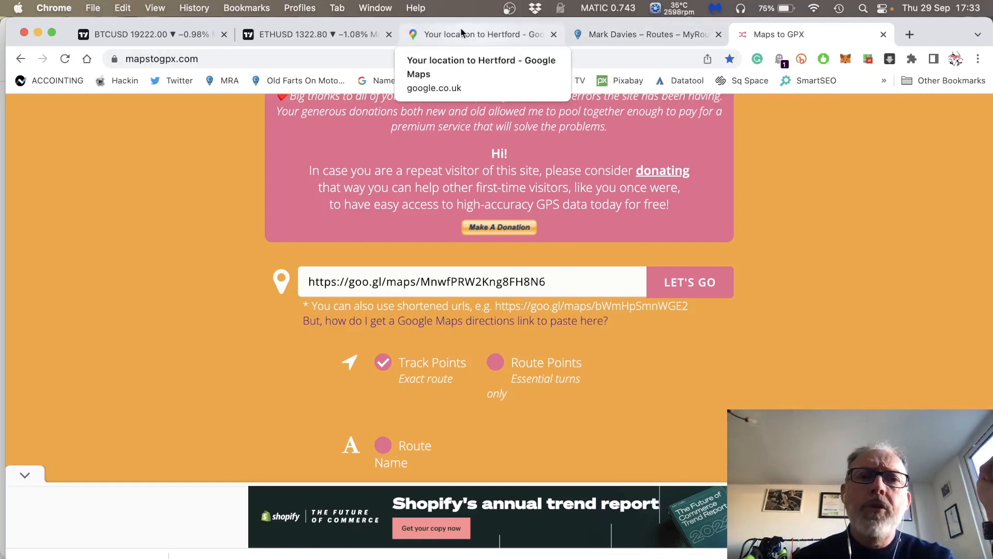
Close the share dialog in Google Maps and start a new route upload in MyRoute-app.
{"action": "left_click", "coordinate": [442, 33]}
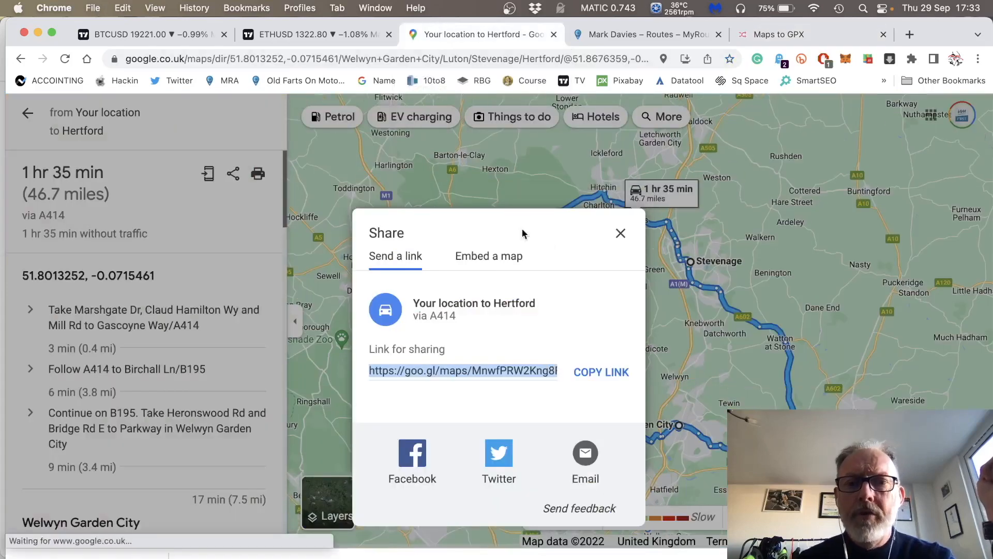
{"action": "left_click", "coordinate": [620, 234]}
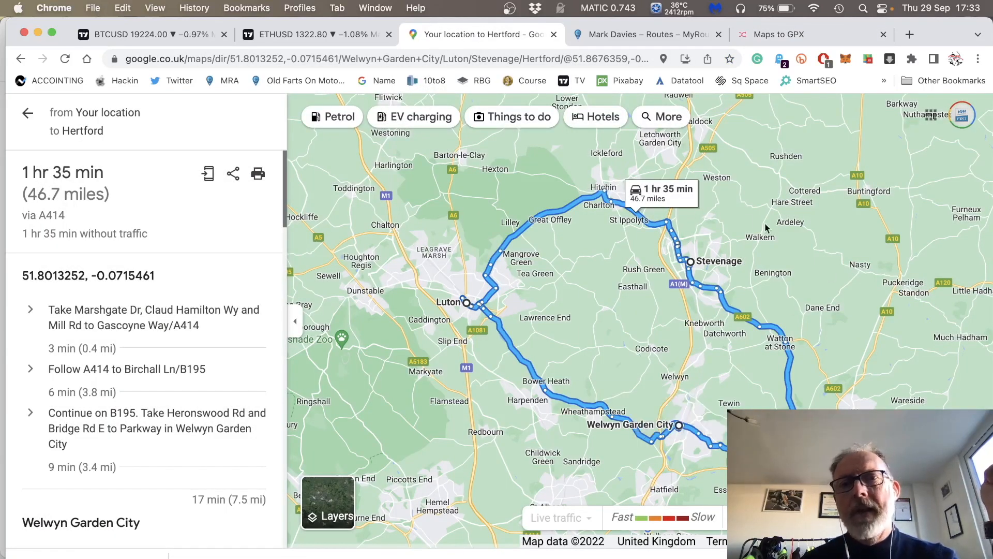
{"action": "left_click", "coordinate": [628, 36]}
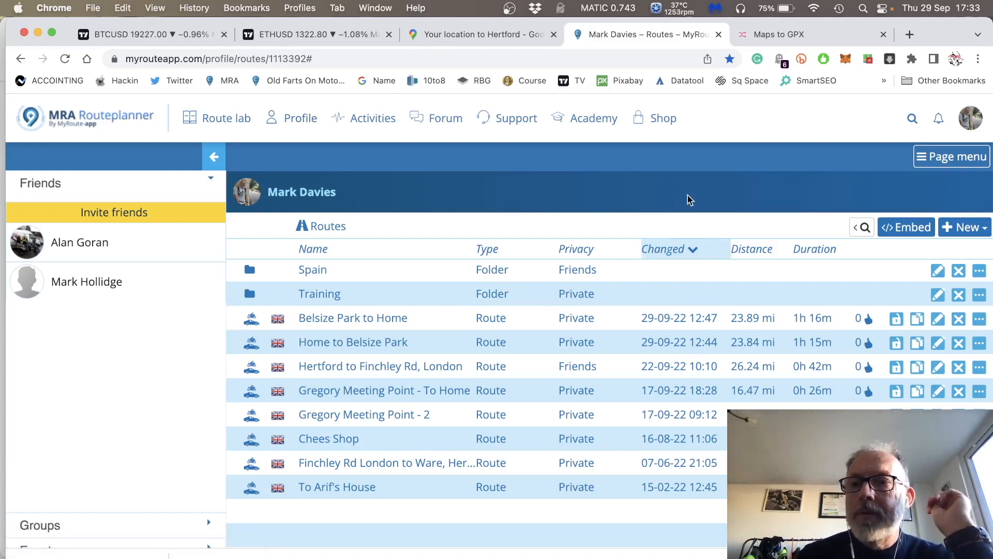
{"action": "left_click", "coordinate": [980, 232]}
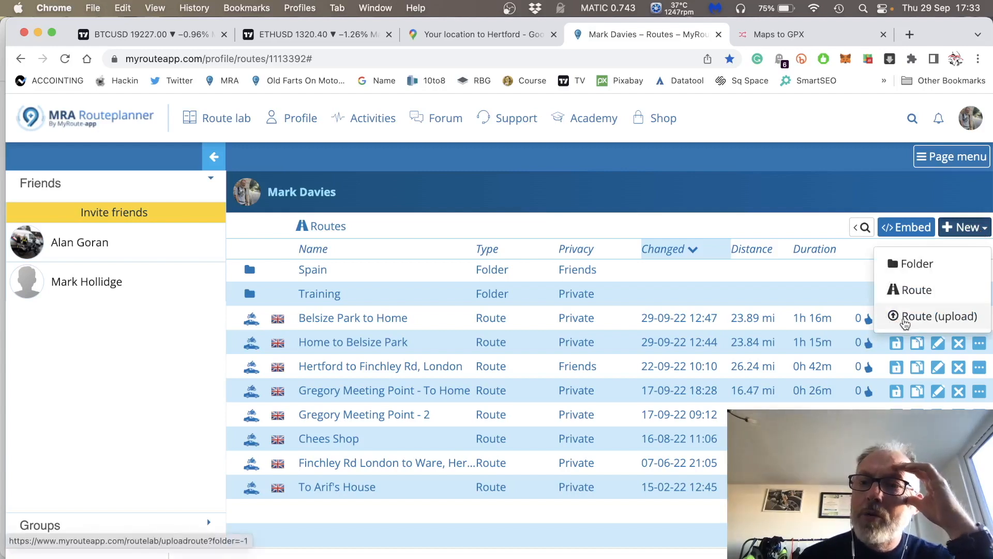
{"action": "left_click", "coordinate": [905, 322]}
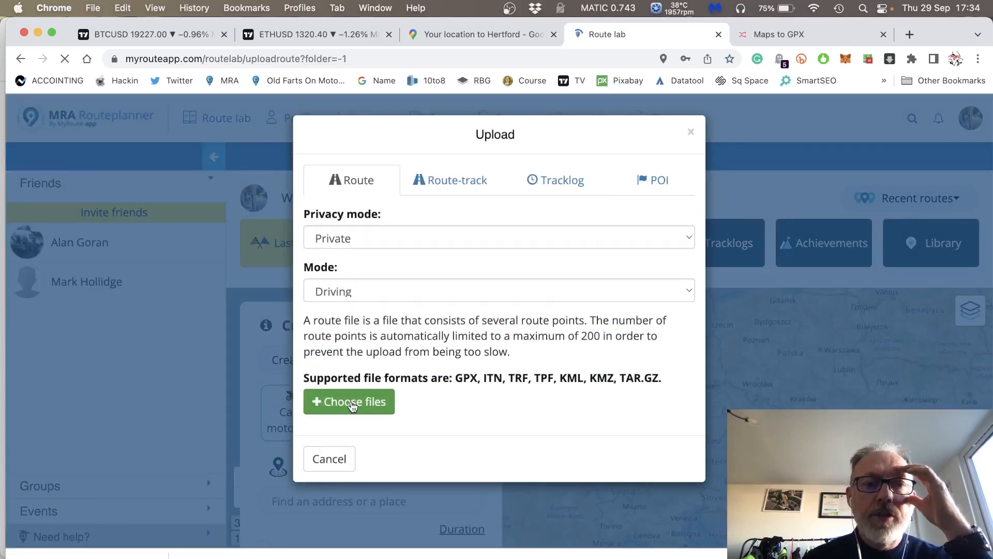
Choose mapstogpx20220929_163250.gpx from the Downloads folder as the route file to upload.
{"action": "left_click", "coordinate": [352, 405]}
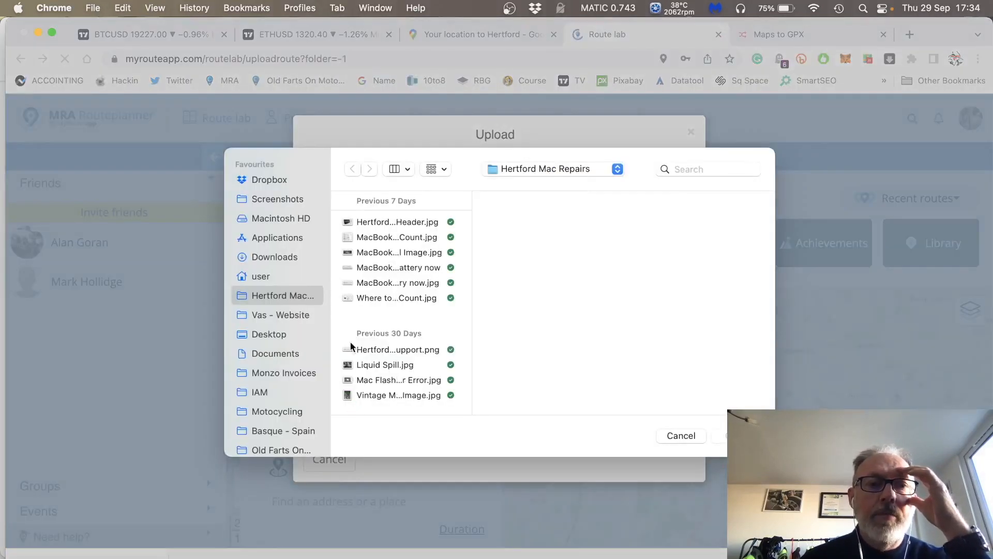
{"action": "left_click", "coordinate": [284, 257]}
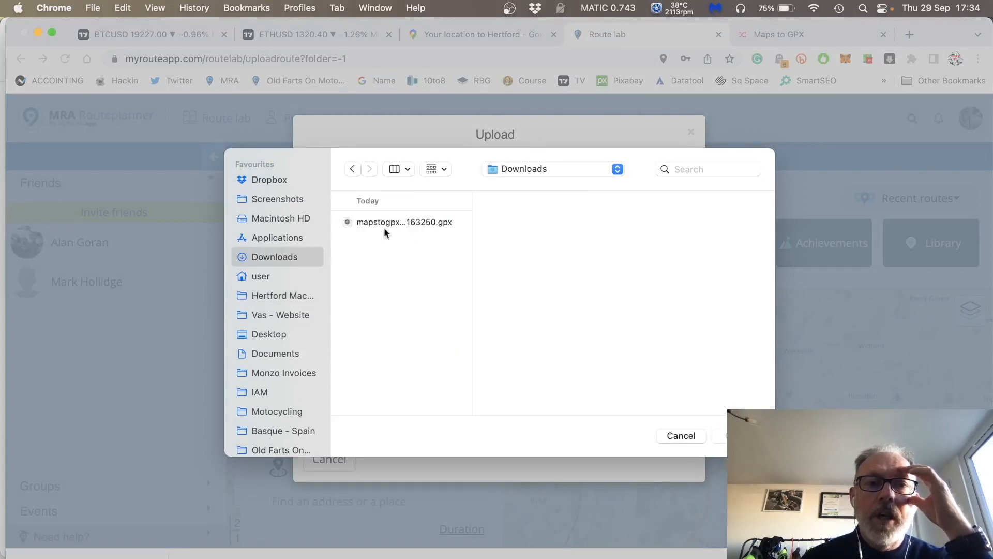
{"action": "left_click", "coordinate": [399, 221]}
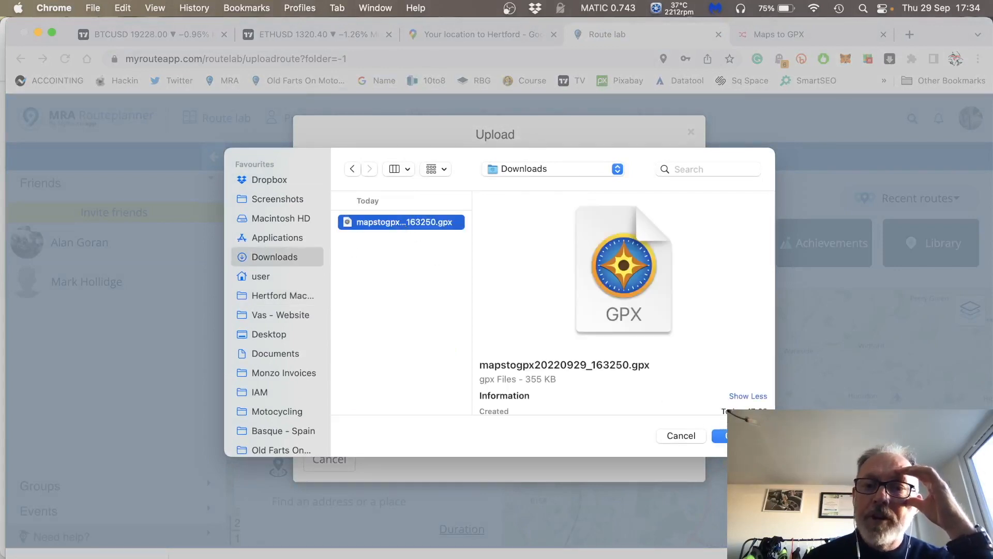
{"action": "left_click", "coordinate": [727, 436]}
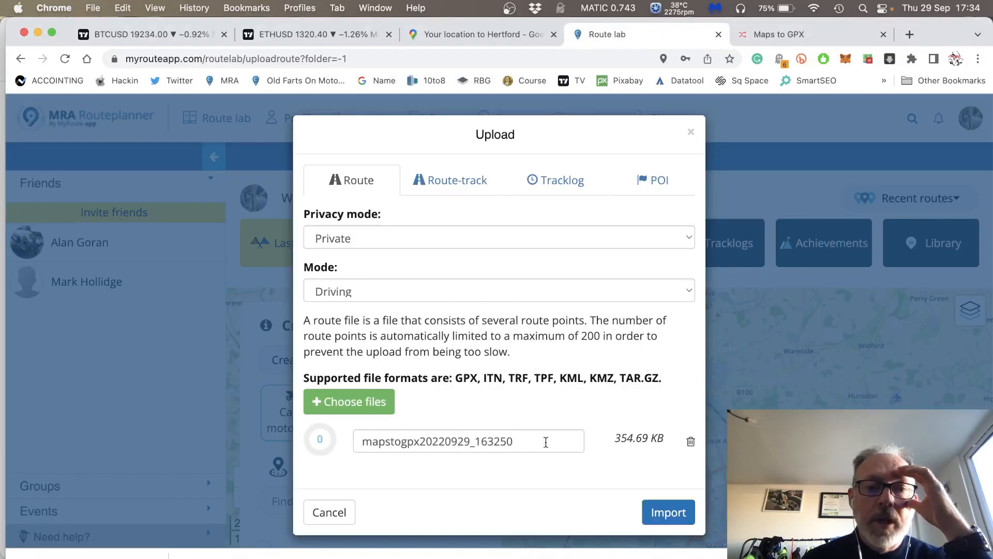
Name the uploaded route "test 1-1" and import it as a private driving route.
{"action": "double_click", "coordinate": [517, 440]}
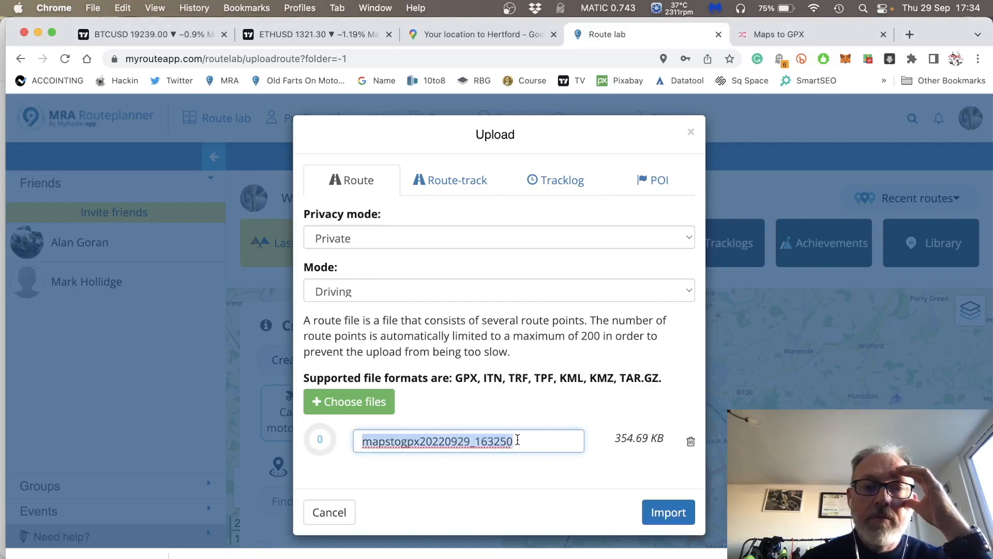
{"action": "type", "text": "tes"}
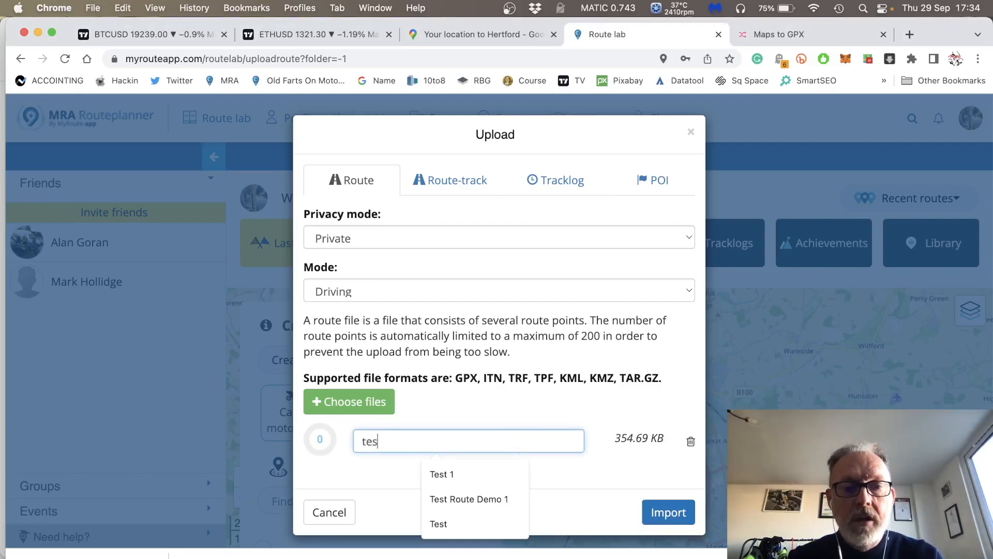
{"action": "type", "text": "t 1"}
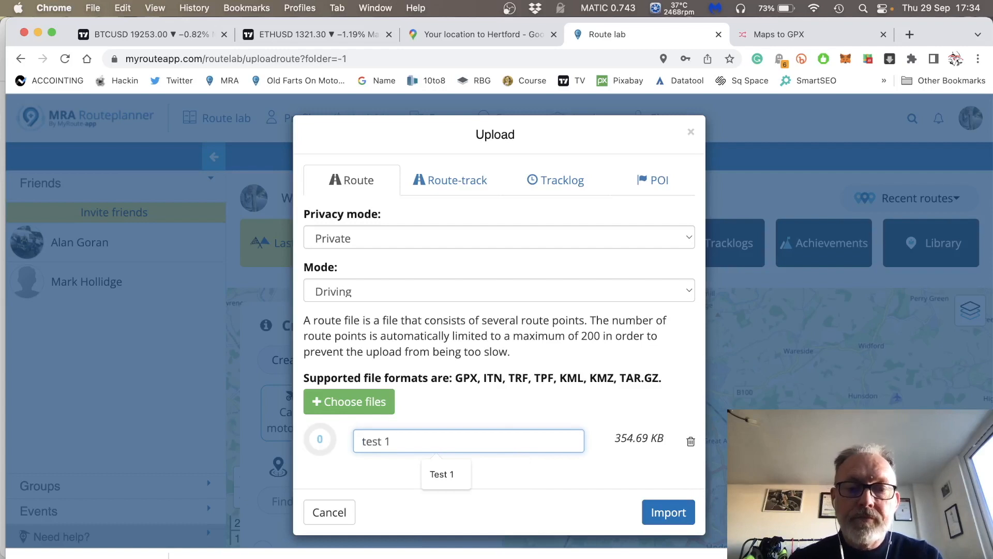
{"action": "type", "text": "-1"}
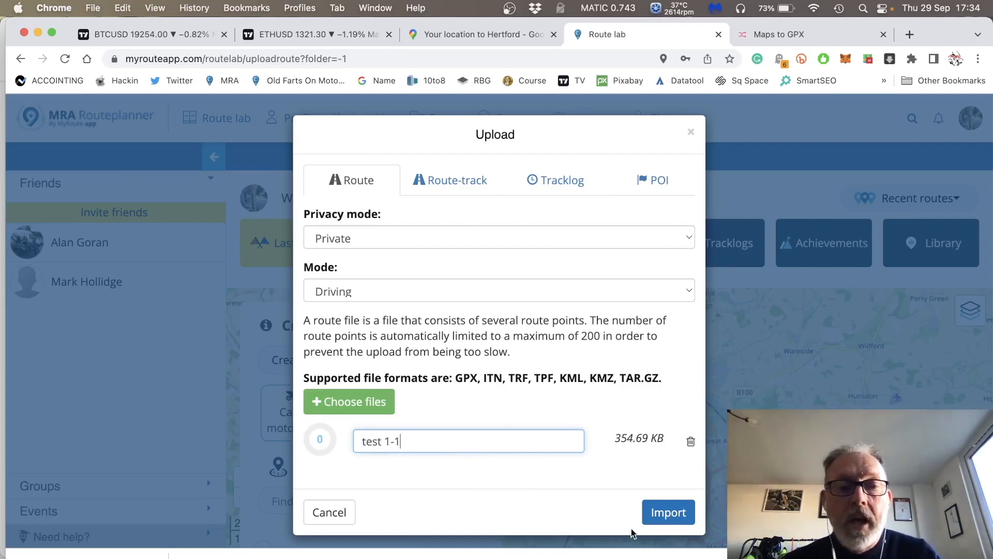
{"action": "left_click", "coordinate": [667, 519]}
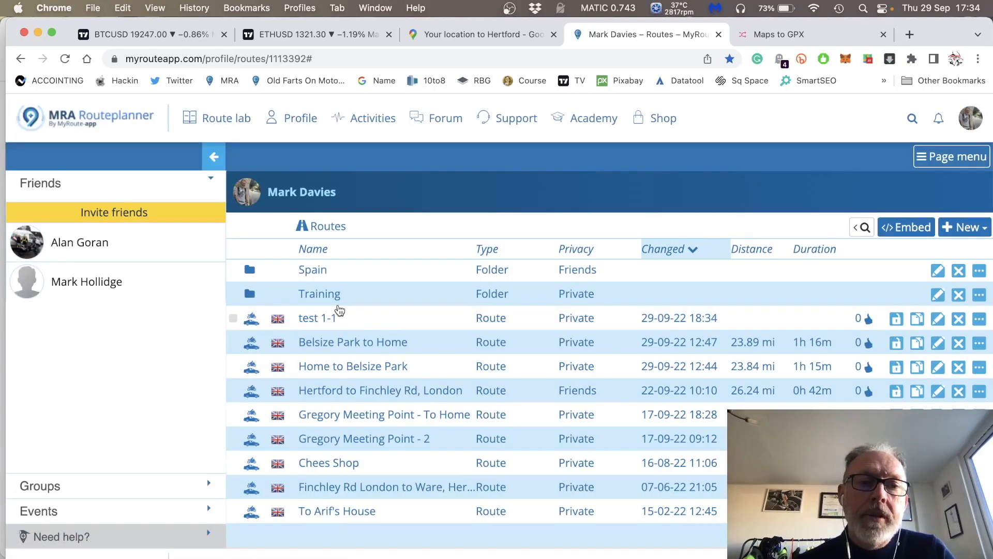
Open the test 1-1 route and switch its base map to Google Maps default.
{"action": "left_click", "coordinate": [312, 323]}
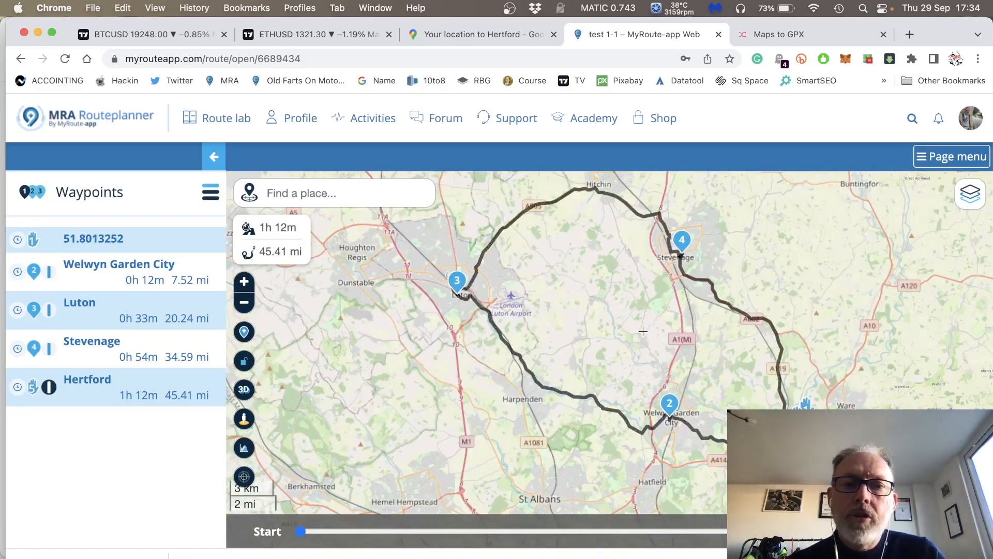
{"action": "scroll", "coordinate": [643, 331], "scroll_direction": "down", "scroll_amount": 4}
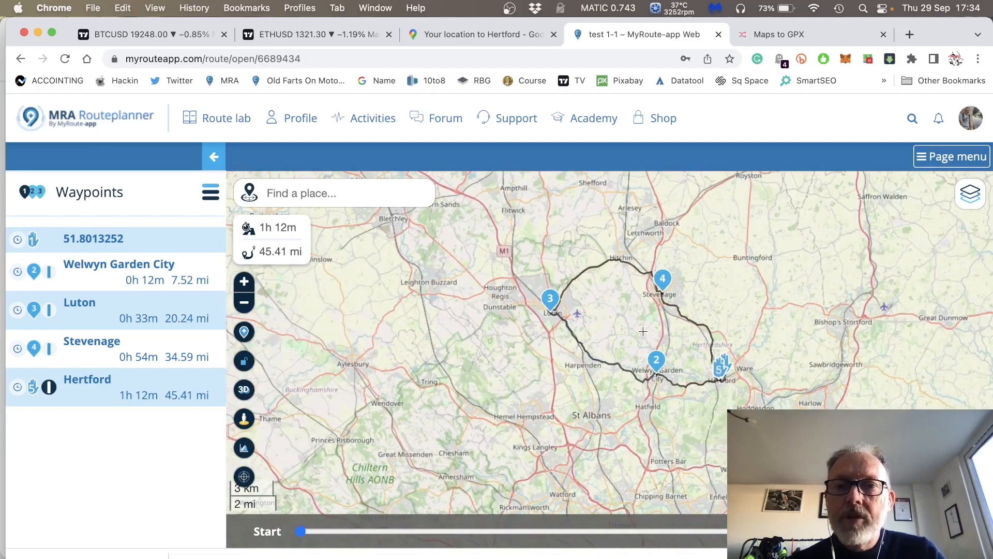
{"action": "scroll", "coordinate": [643, 332], "scroll_direction": "up", "scroll_amount": 6}
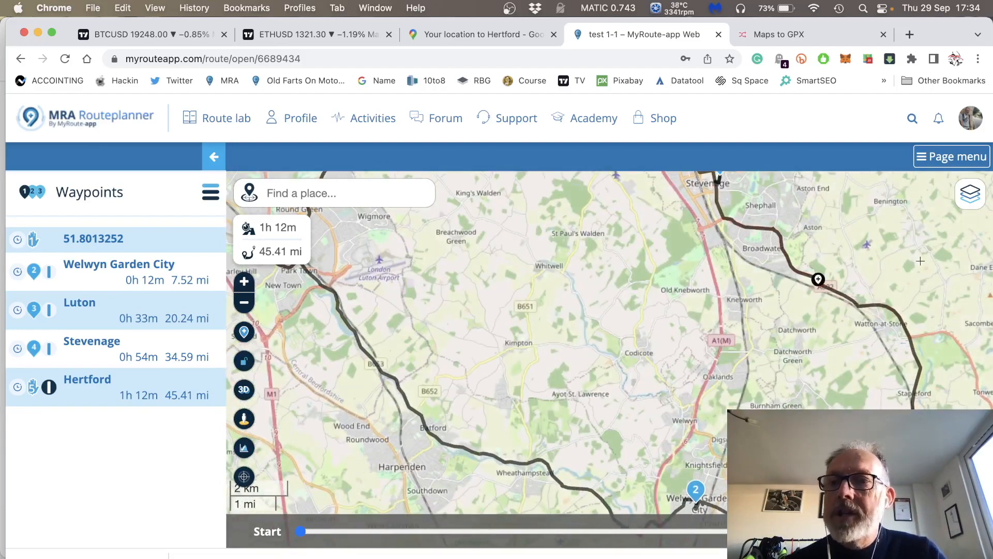
{"action": "left_click", "coordinate": [966, 197]}
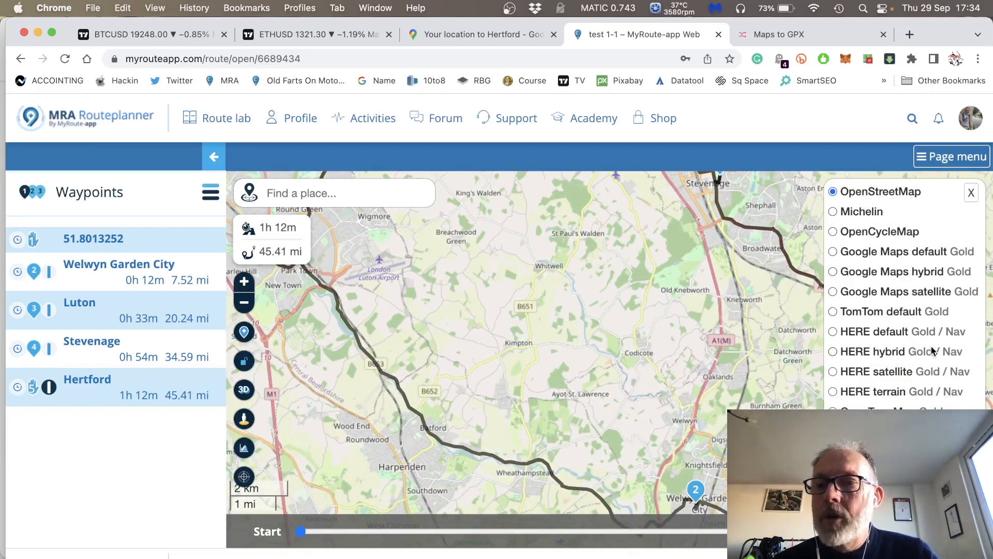
{"action": "left_click", "coordinate": [833, 252]}
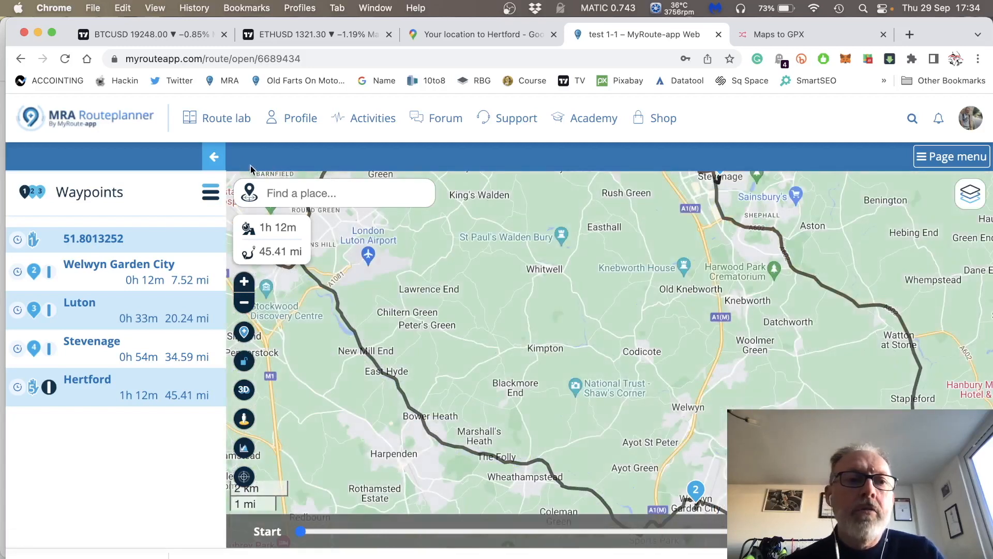
Hide the waypoints list and compare the whole imported loop with the original route in Google Maps.
{"action": "left_click", "coordinate": [214, 157]}
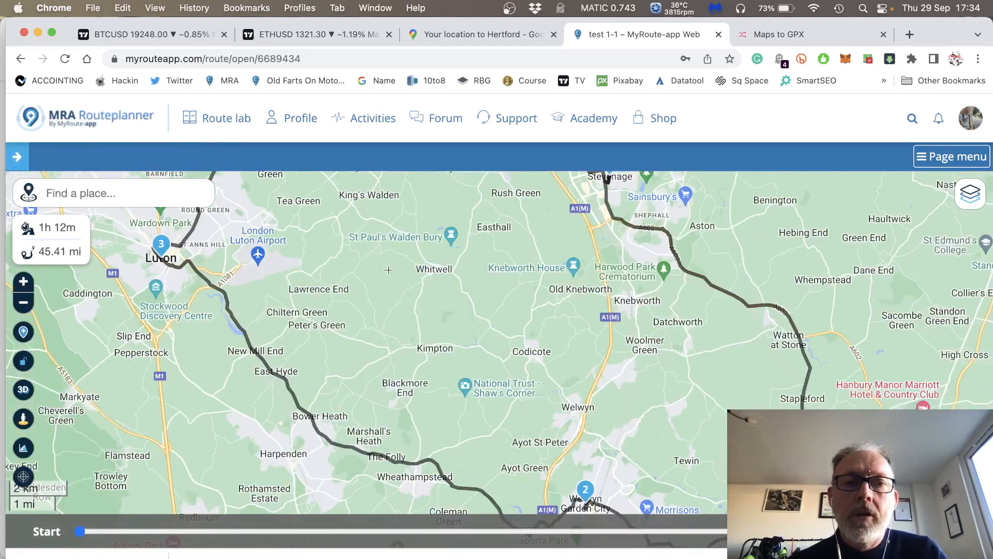
{"action": "scroll", "coordinate": [445, 285], "scroll_direction": "down", "scroll_amount": 2}
{"action": "scroll", "coordinate": [444, 285], "scroll_direction": "down", "scroll_amount": 3}
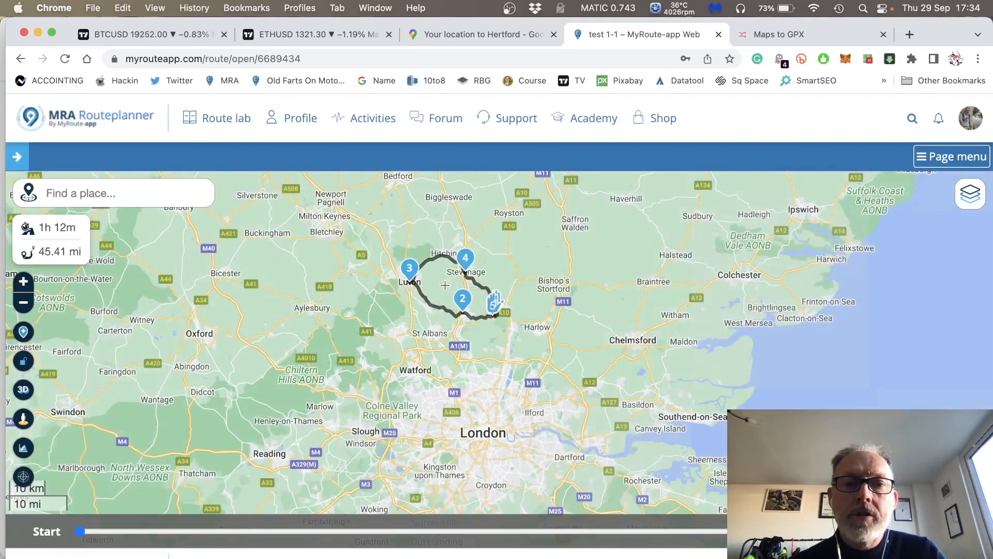
{"action": "scroll", "coordinate": [445, 285], "scroll_direction": "up", "scroll_amount": 2}
{"action": "scroll", "coordinate": [444, 285], "scroll_direction": "up", "scroll_amount": 2}
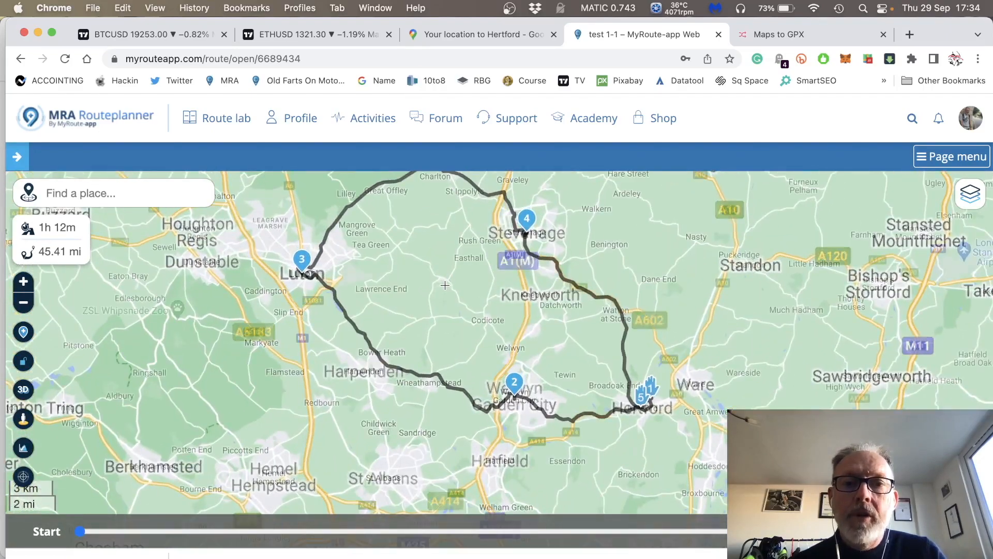
{"action": "left_click_drag", "start_coordinate": [681, 236], "coordinate": [691, 280]}
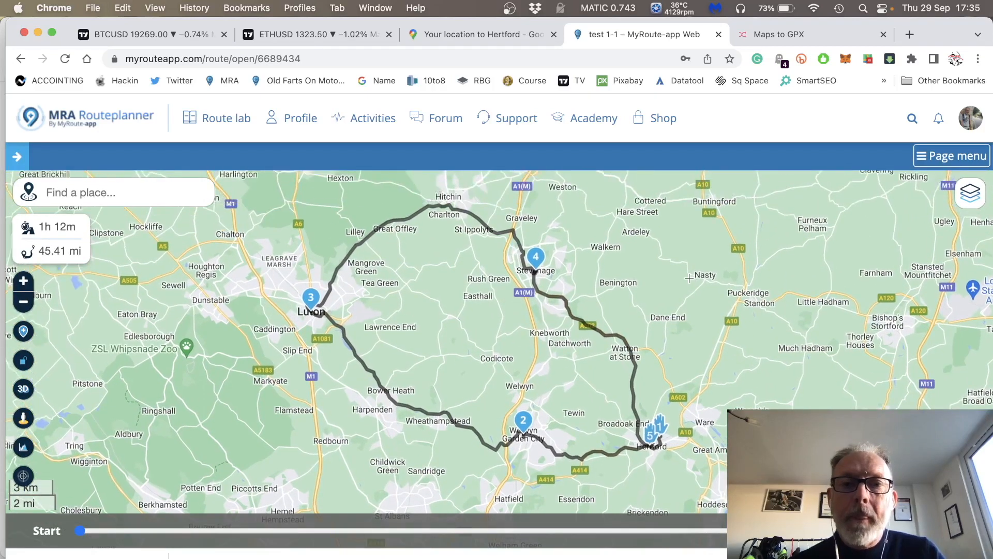
{"action": "left_click", "coordinate": [468, 34]}
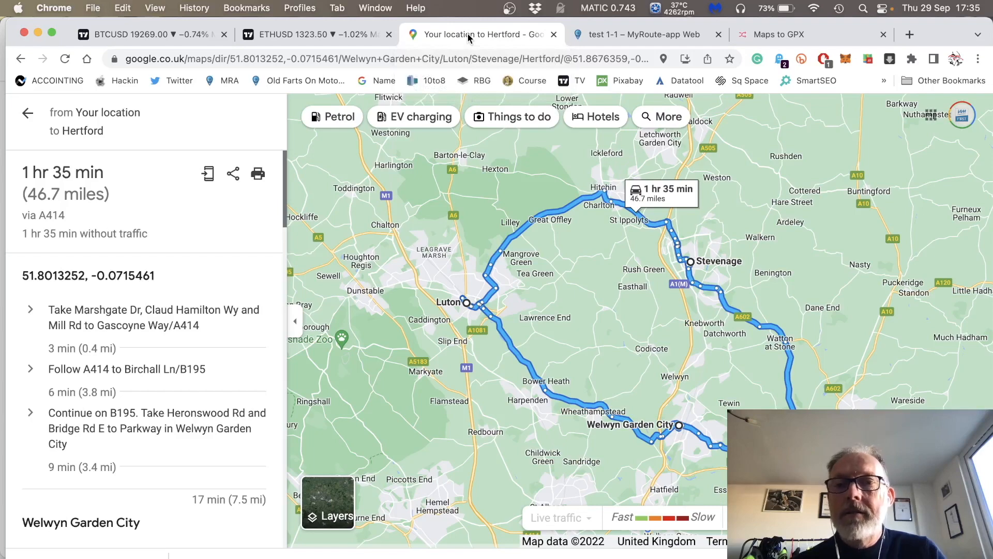